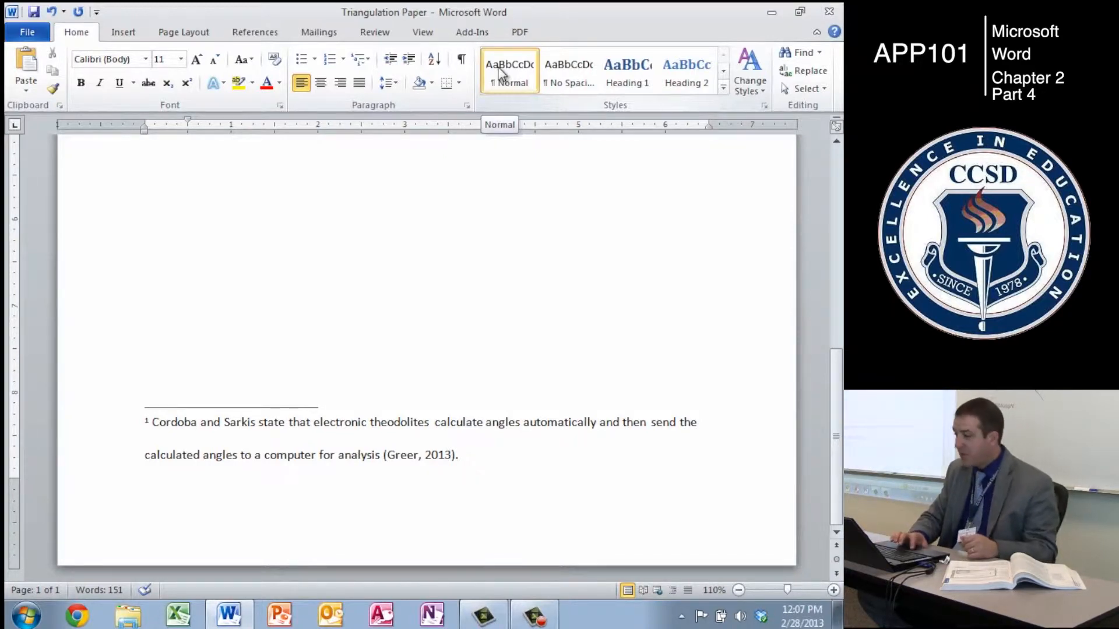
Start a new blank paragraph after the Surveyors paragraph that ends with the footnote reference.
scroll(671, 172, "up", 5)
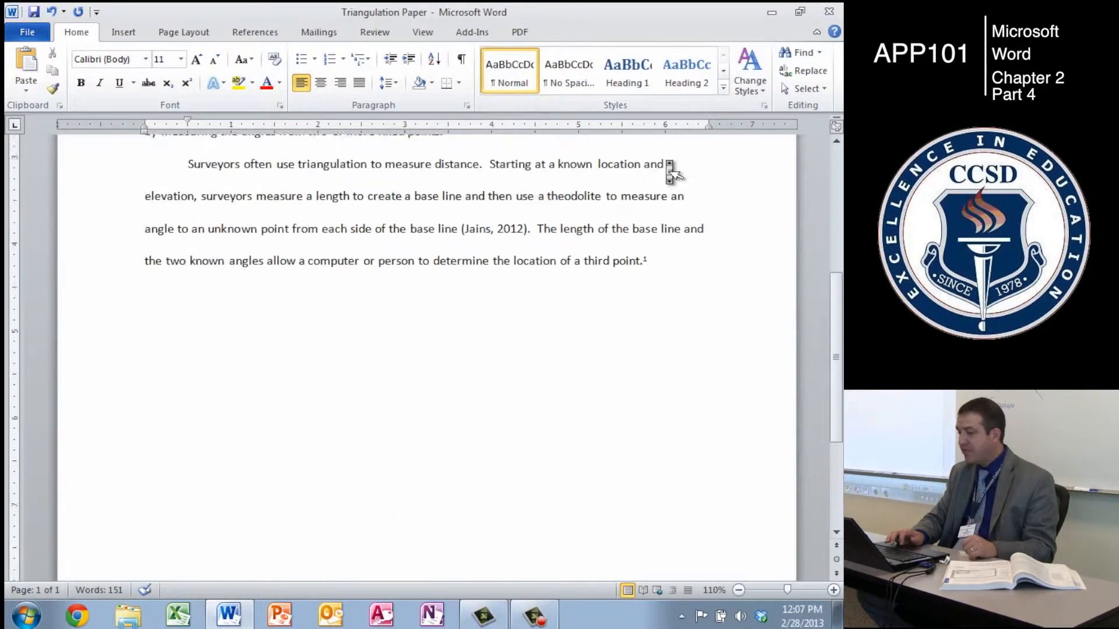
mouse_move(650, 322)
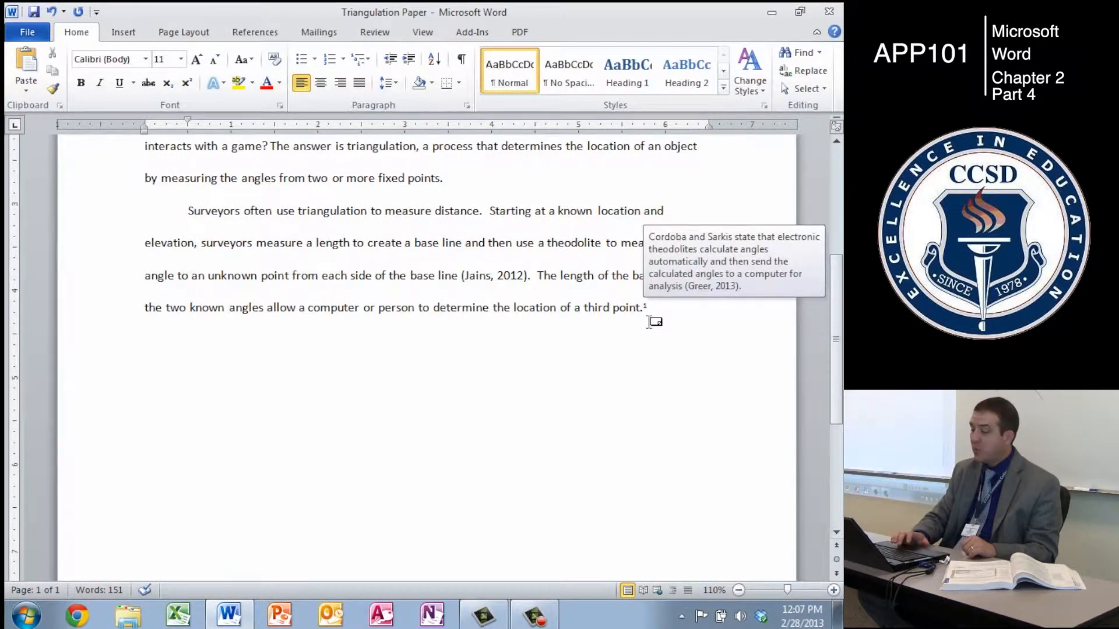
left_click(613, 345)
key("Return")
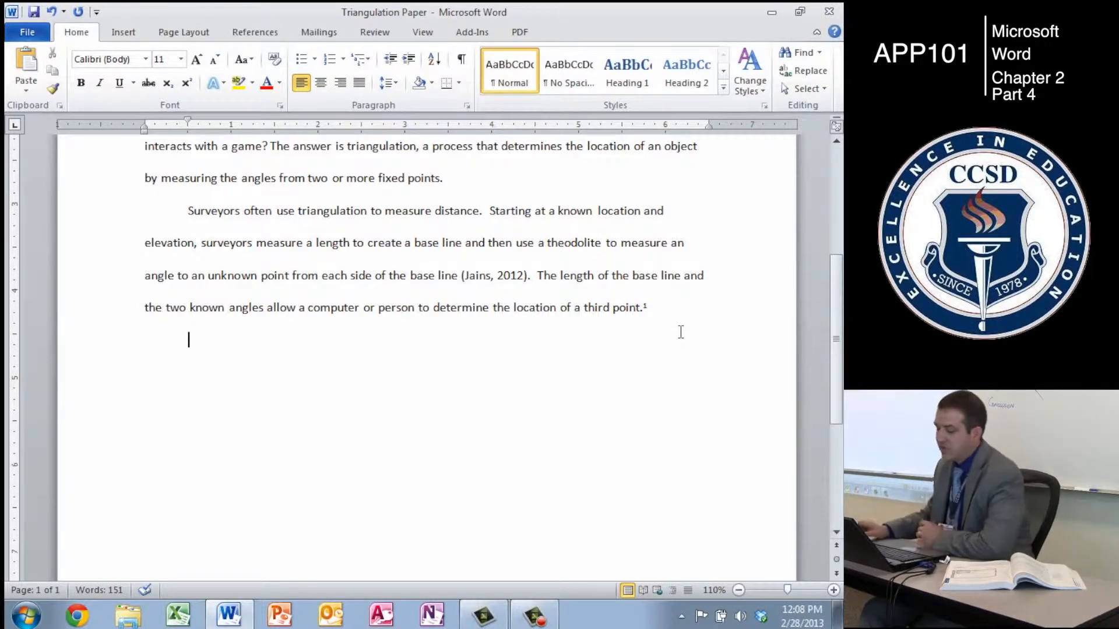
Review the document's word count statistics.
left_click(112, 591)
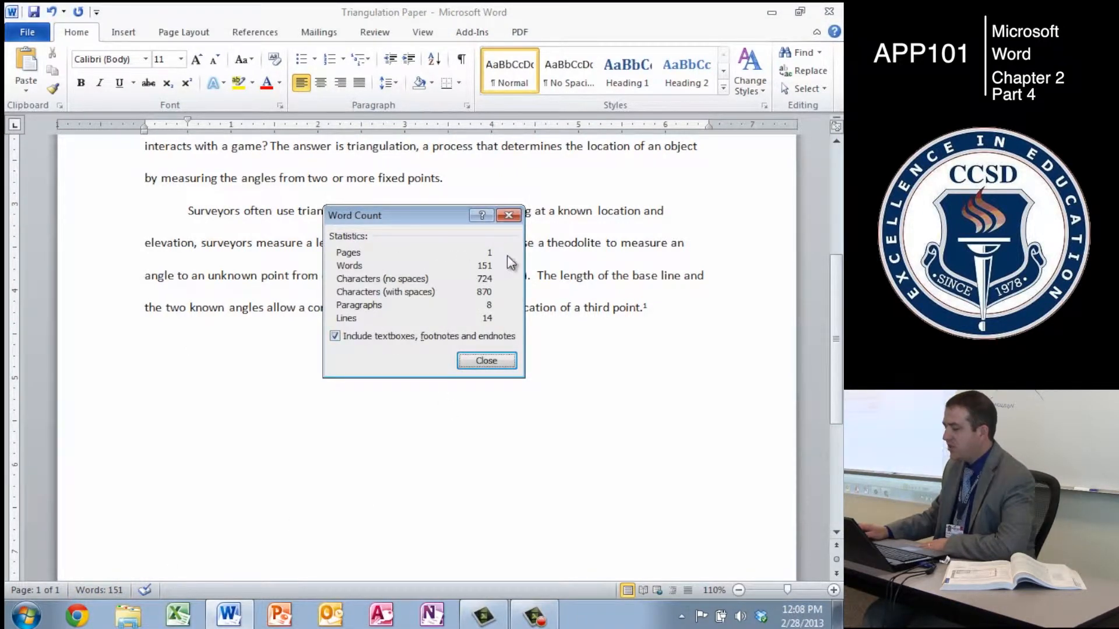
left_click(476, 354)
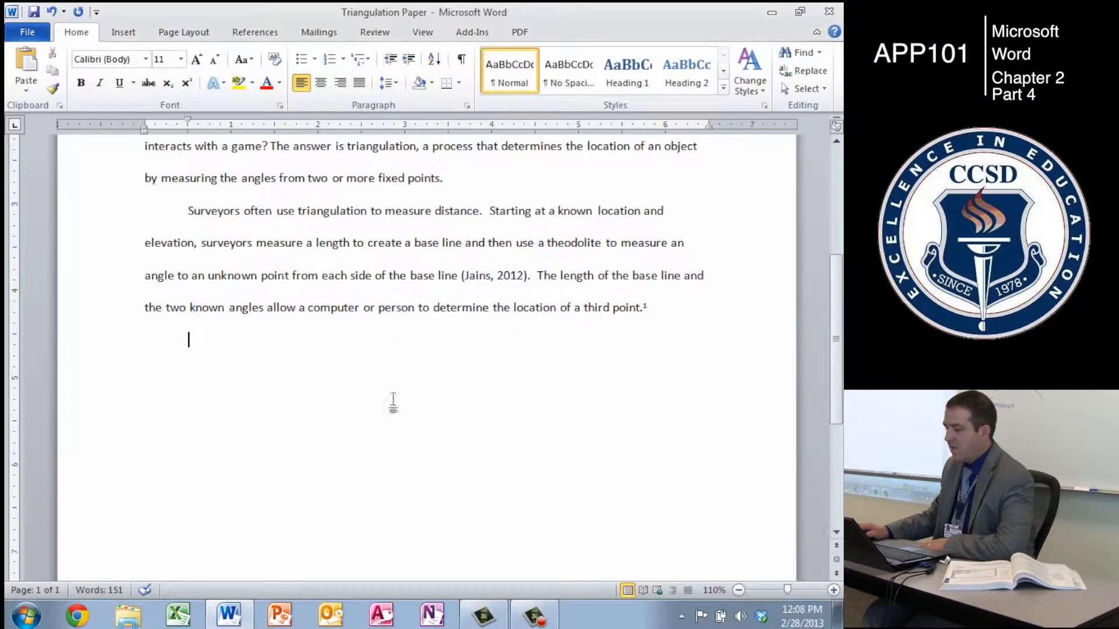
left_click(100, 586)
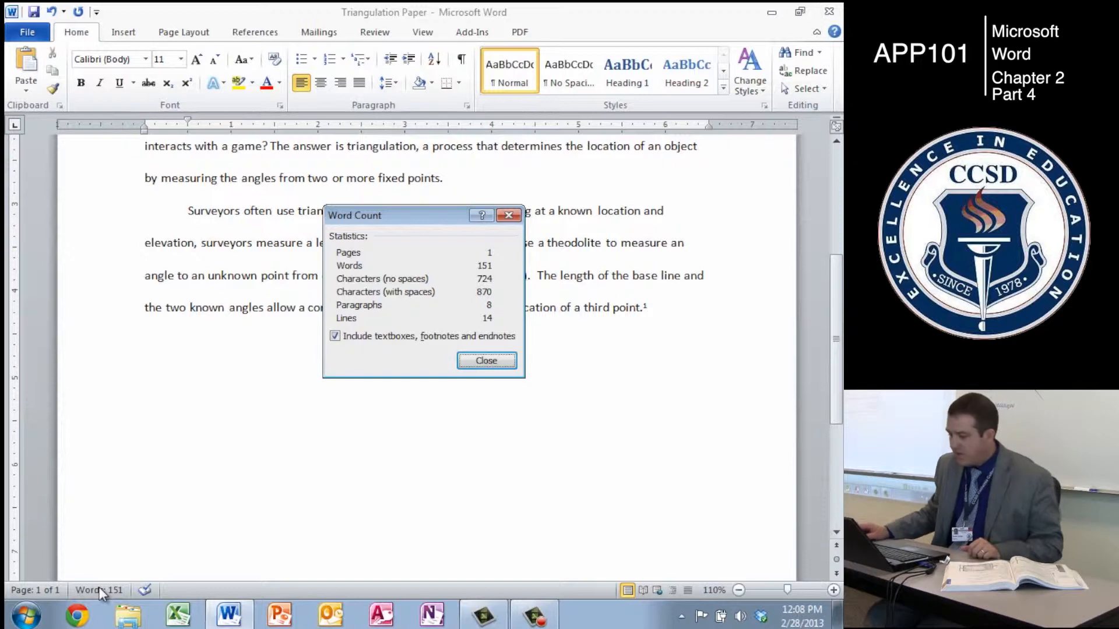
left_click(486, 360)
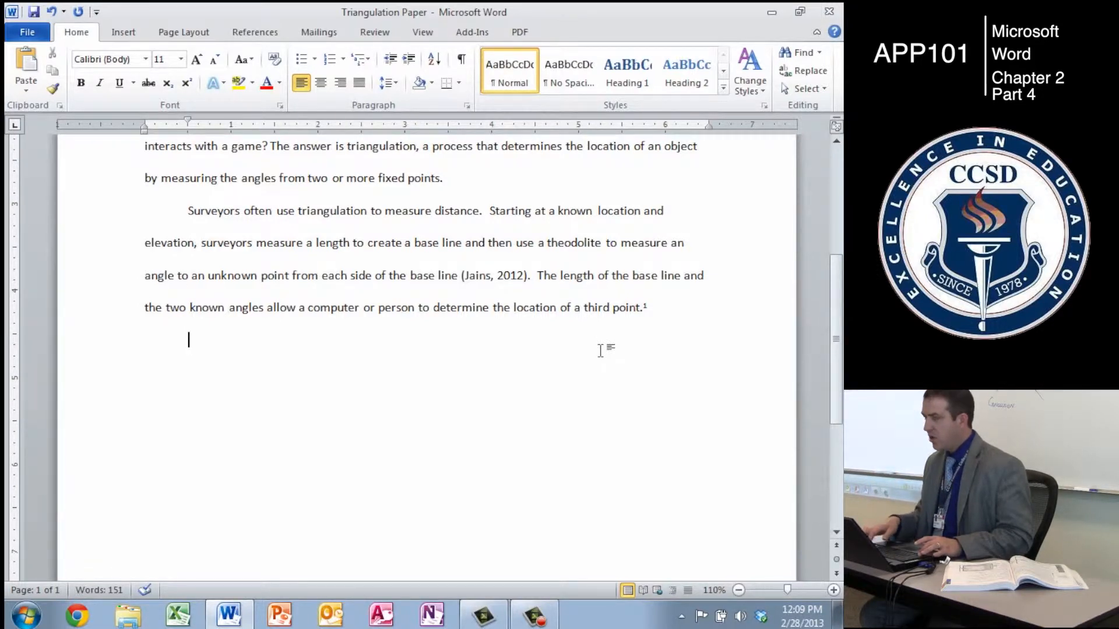
Insert a manual page break in the blank paragraph below the Surveyors paragraph.
key("ctrl+Return")
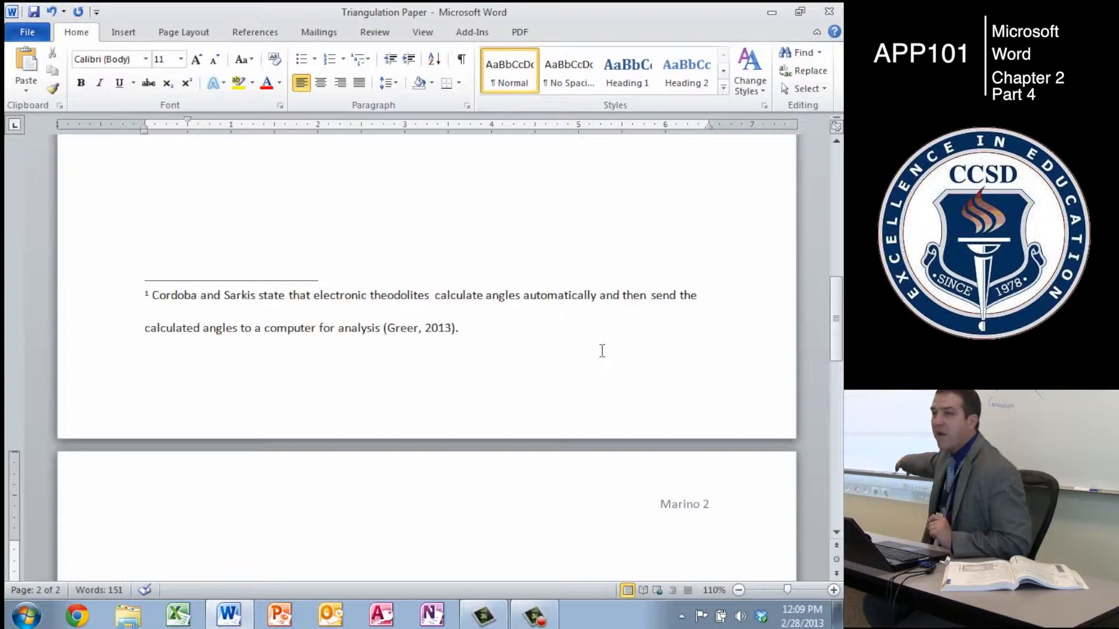
scroll(679, 334, "down", 5)
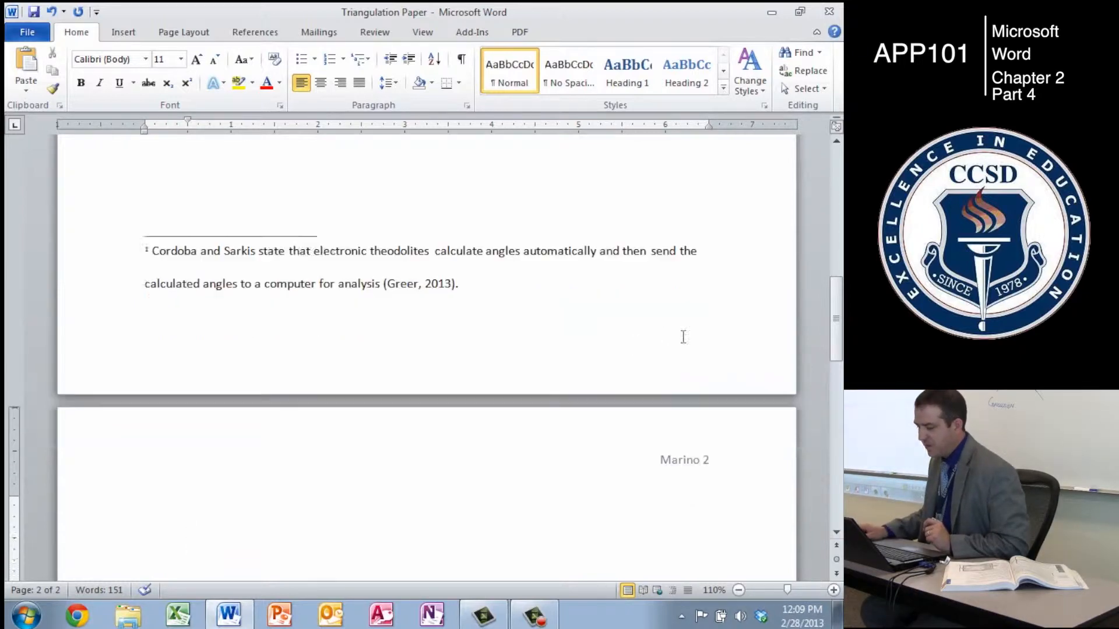
scroll(669, 333, "up", 10)
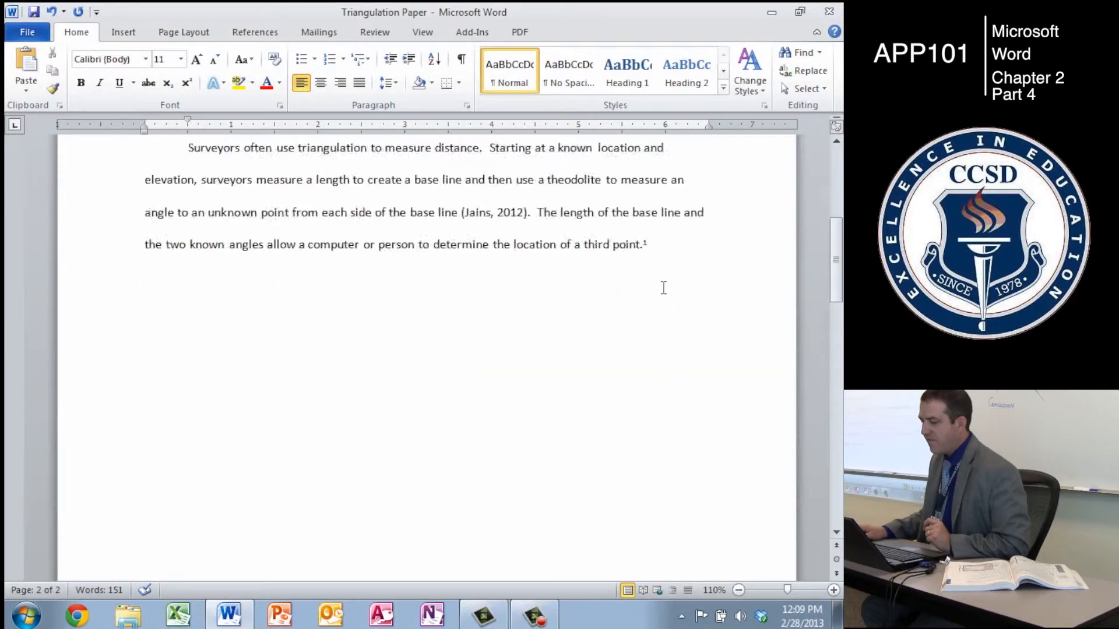
Show the formatting marks to examine the page break and the start of page 2, and hide them again.
scroll(663, 288, "up", 4)
left_click(461, 58)
scroll(497, 295, "down", 5)
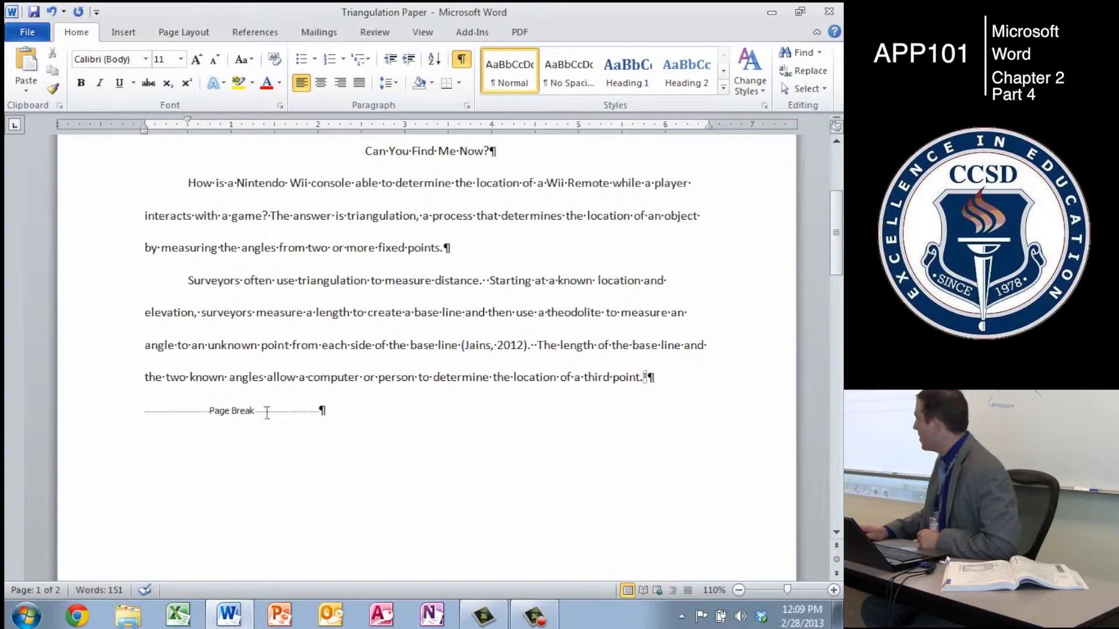
scroll(317, 407, "down", 5)
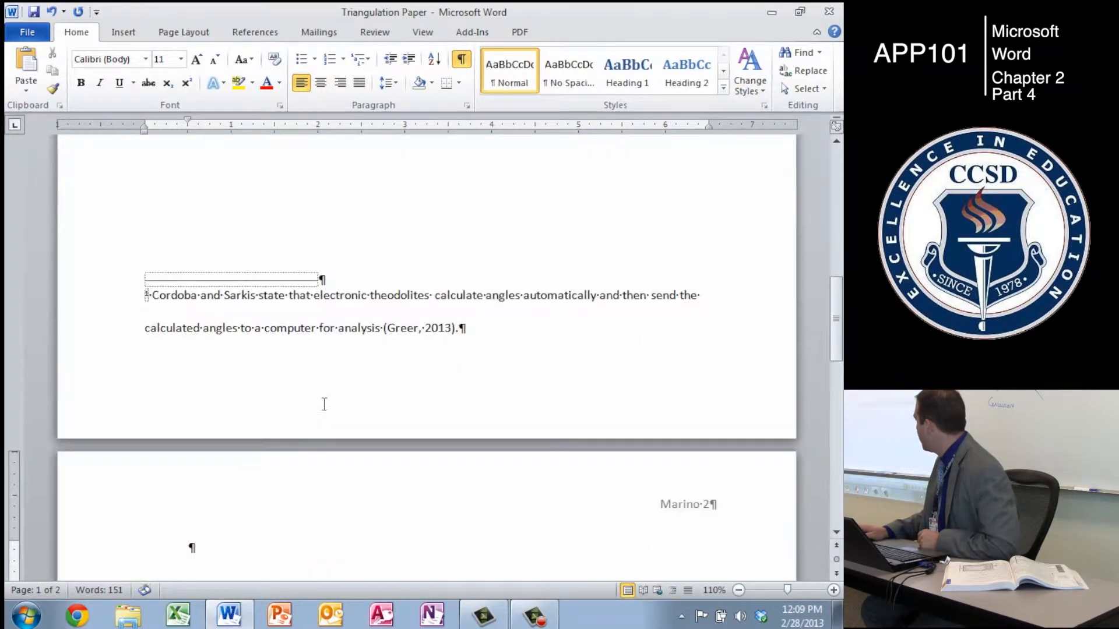
scroll(324, 404, "down", 3)
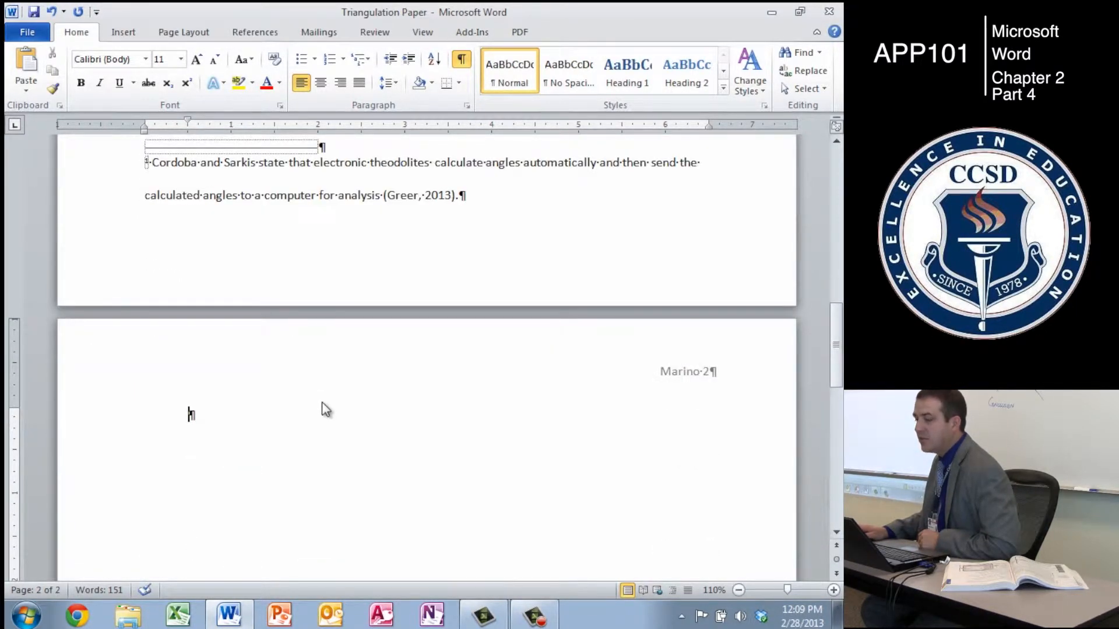
left_click(461, 61)
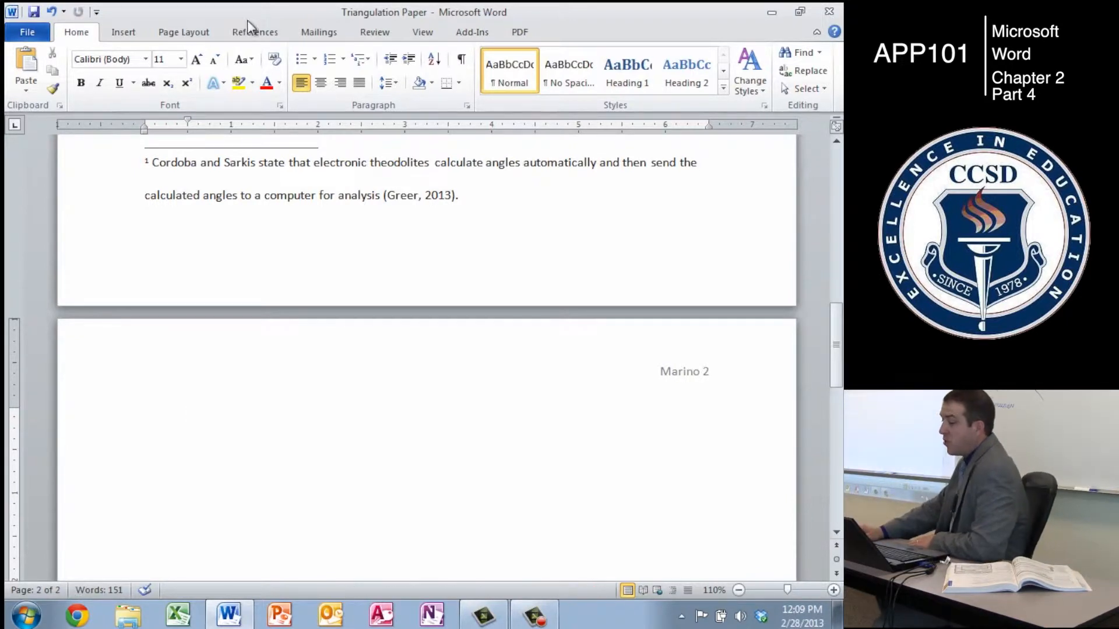
Insert the built-in Works Cited bibliography on the new second page.
left_click(252, 36)
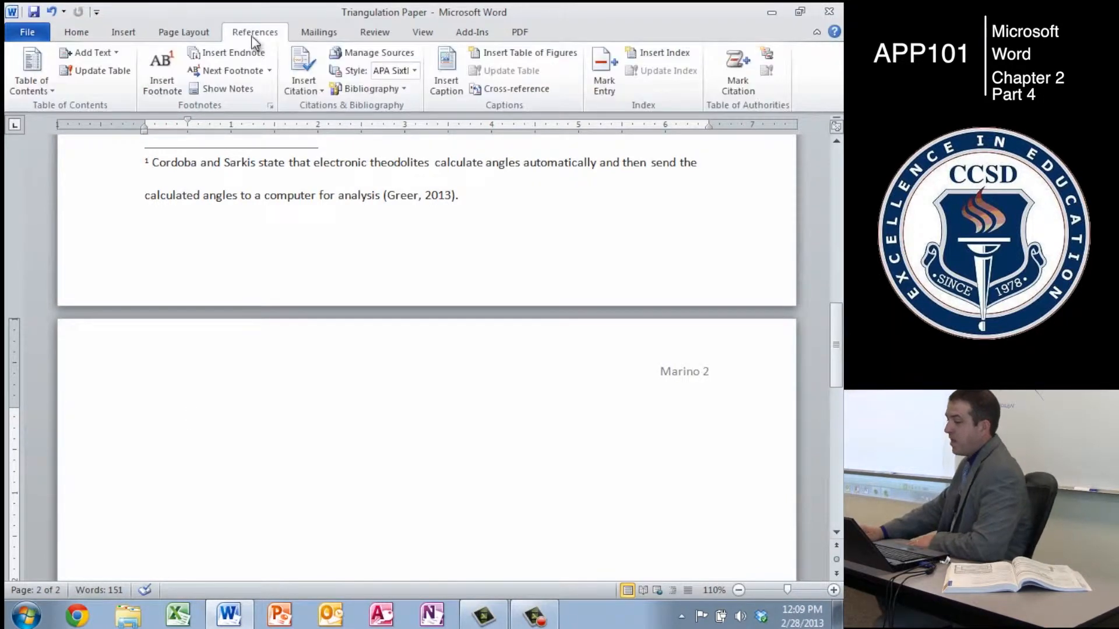
left_click(402, 86)
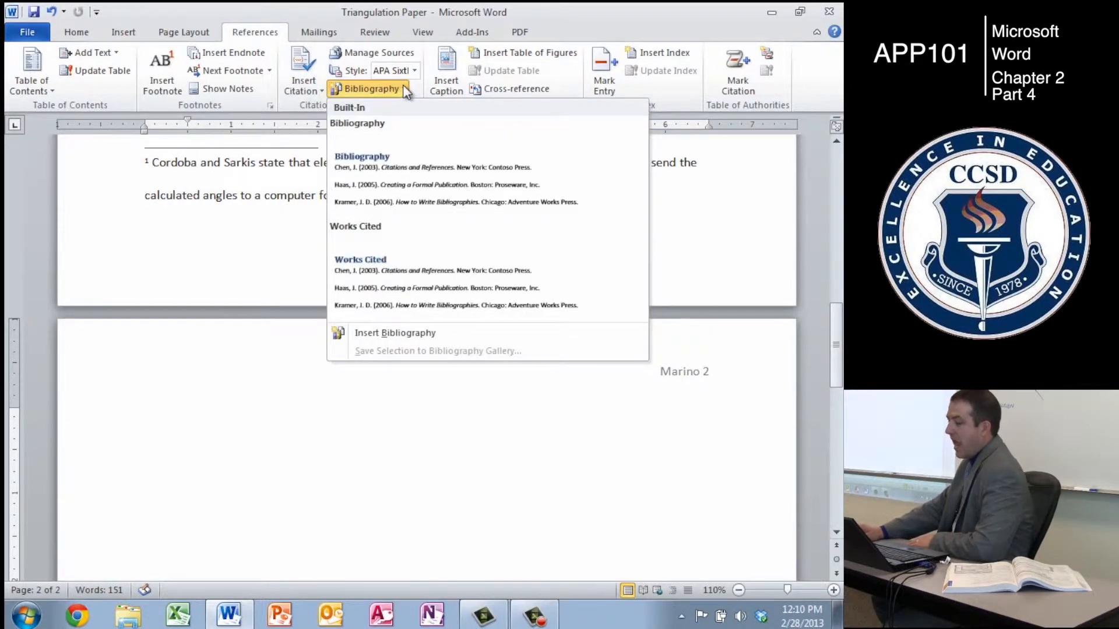
left_click(442, 284)
scroll(461, 270, "up", 5)
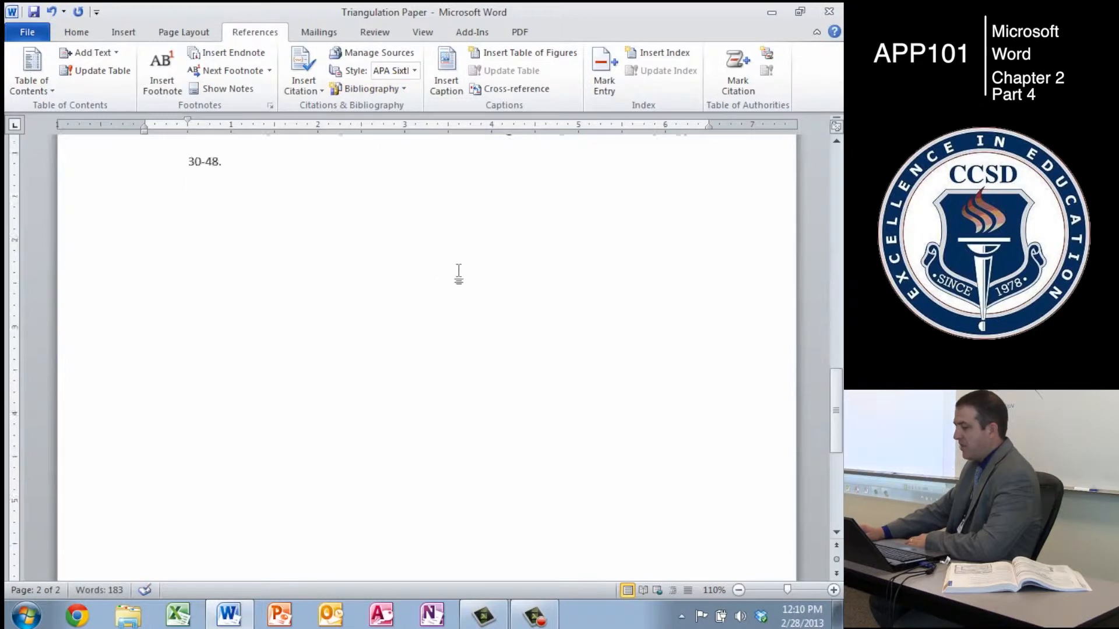
Replace the bibliography's Works Cited heading with "References" and center it.
triple_click(218, 251)
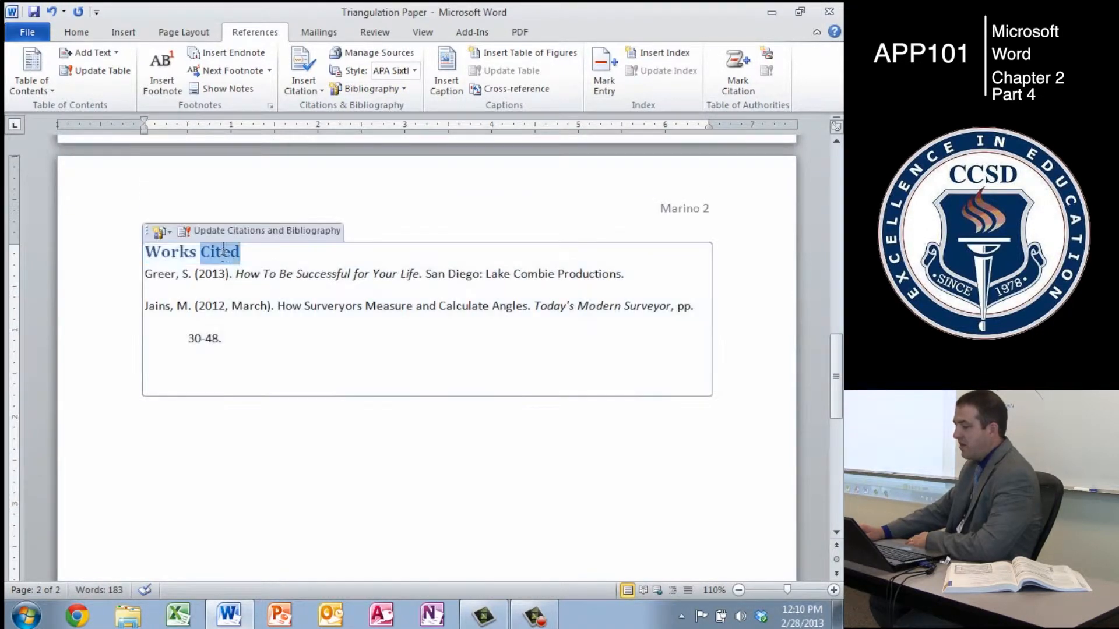
type("Refer")
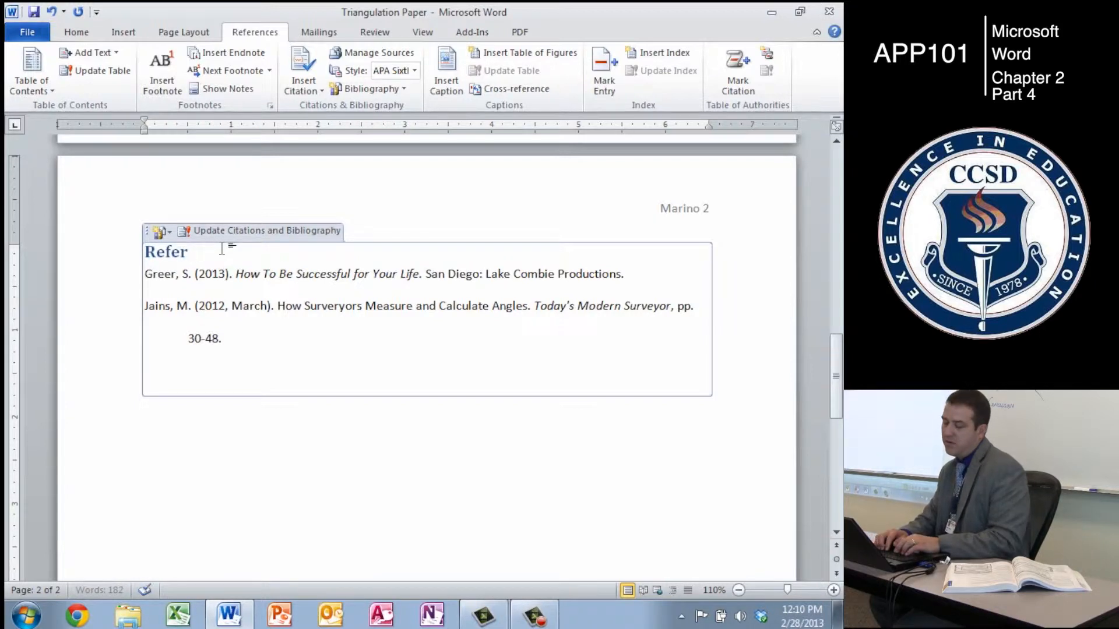
type("ences")
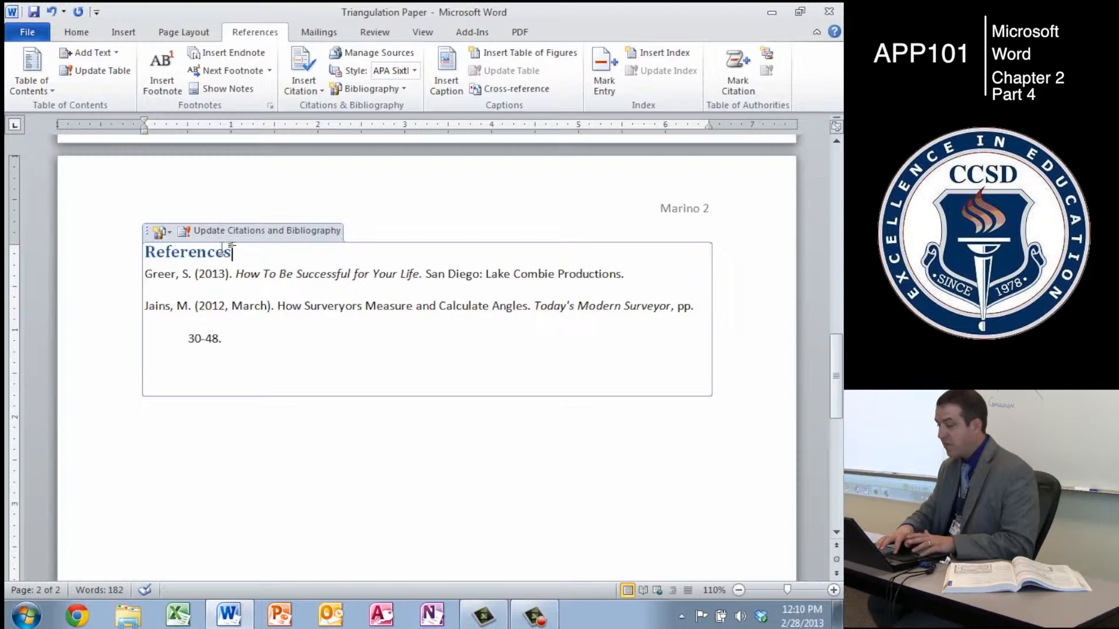
key("ctrl+e")
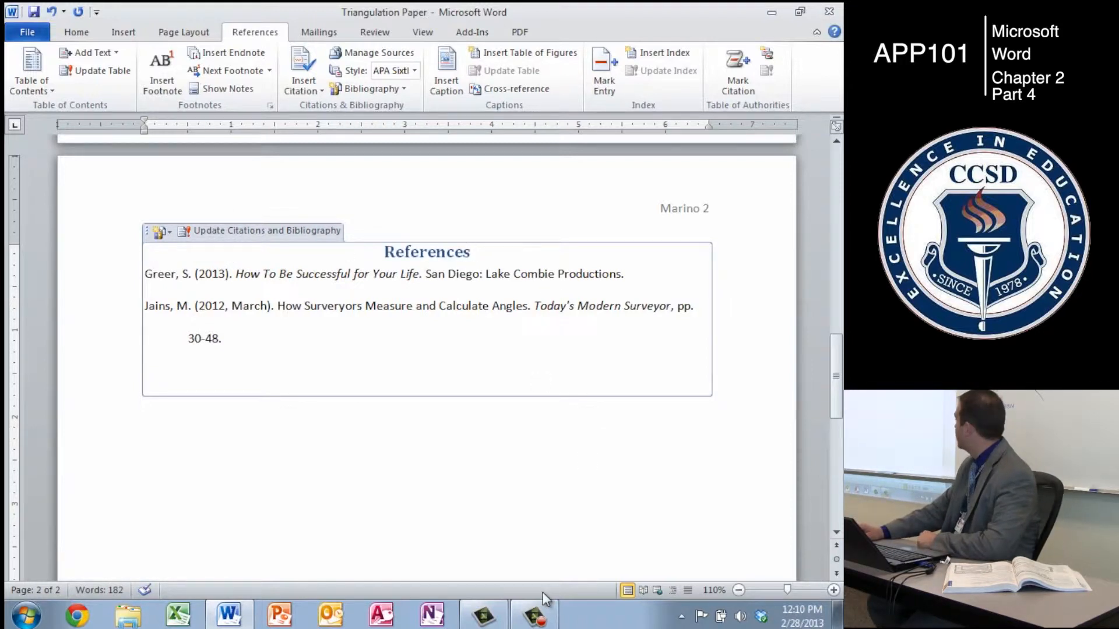
Update the citations and bibliography from the References block.
left_click(458, 471)
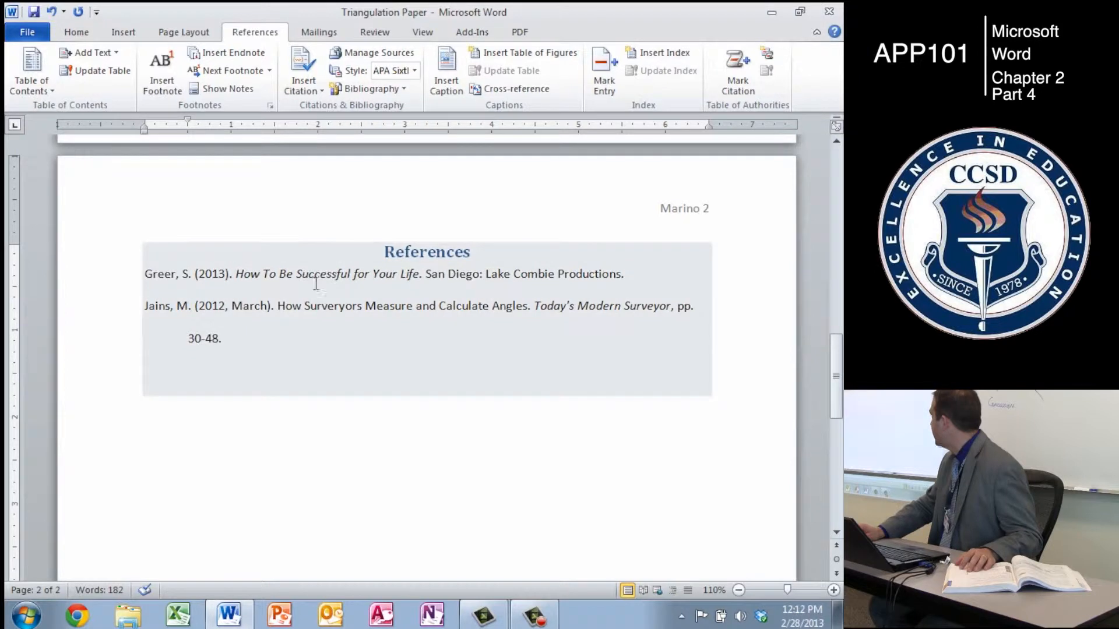
left_click(315, 283)
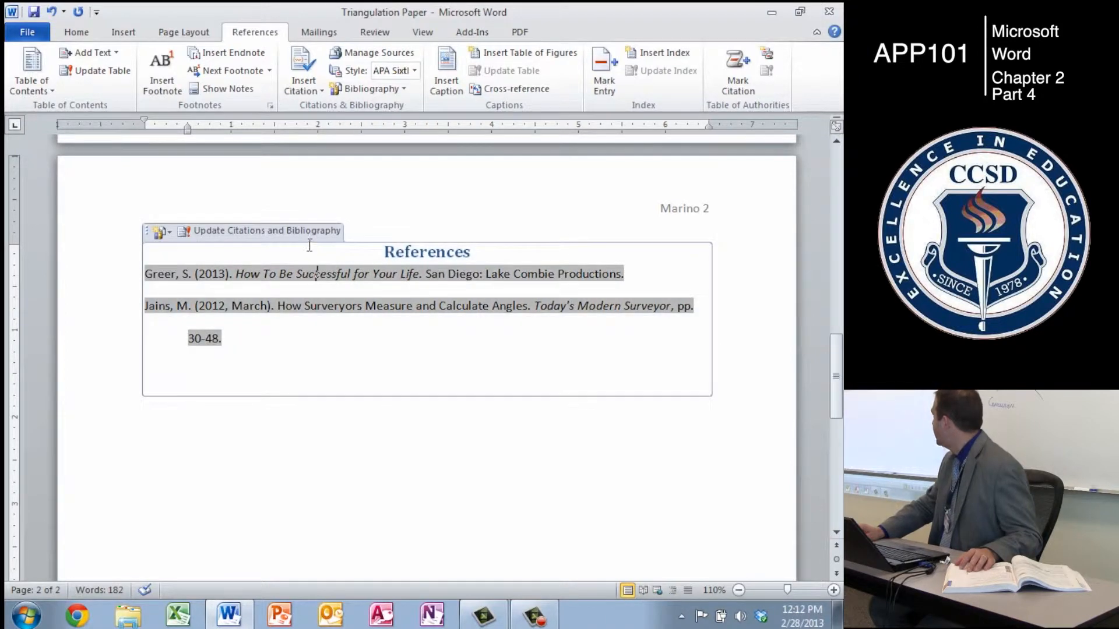
left_click(277, 231)
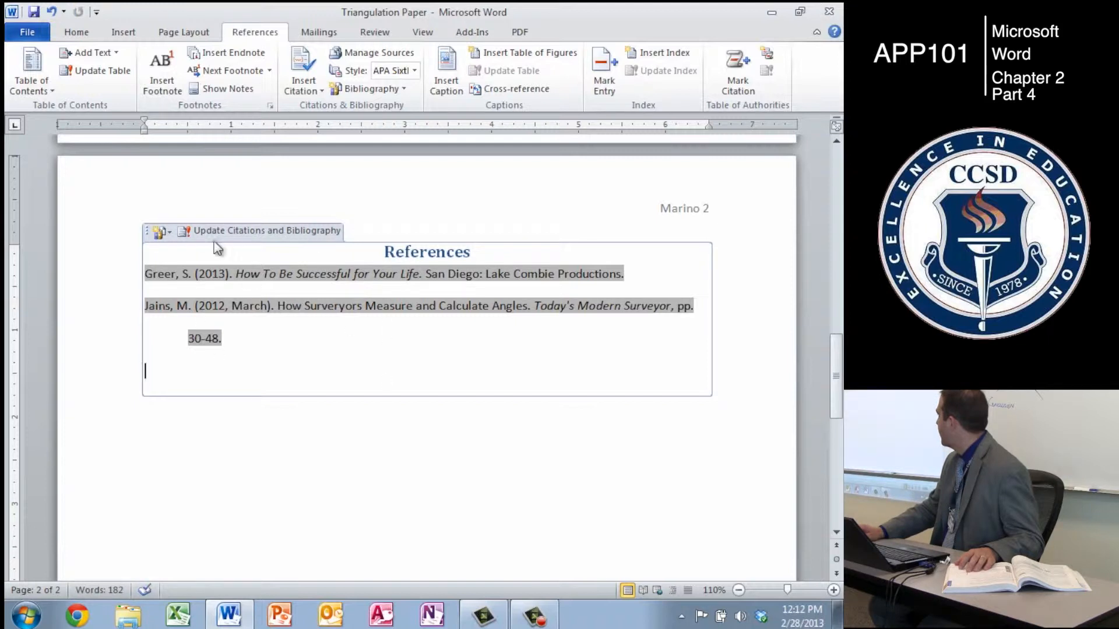
left_click(168, 233)
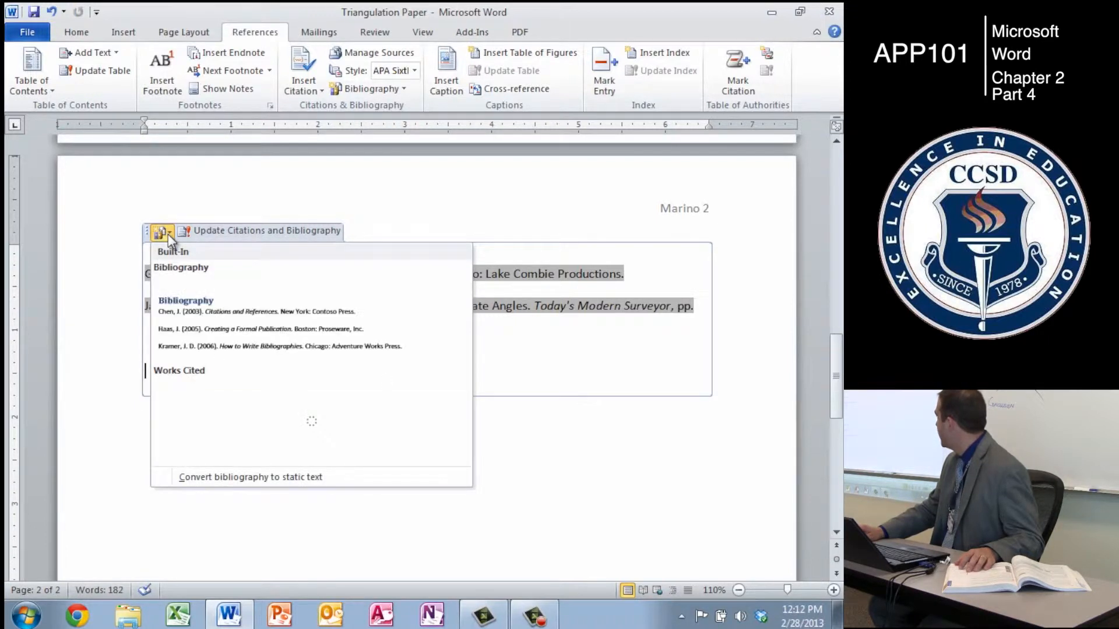
left_click(294, 476)
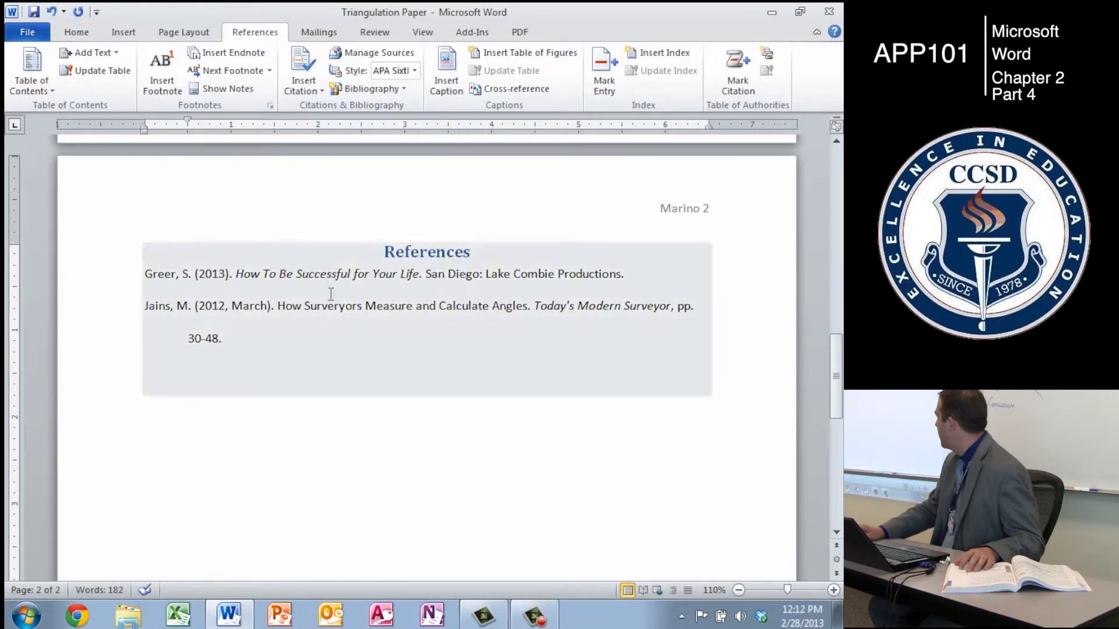
left_click(348, 328)
left_click(456, 476)
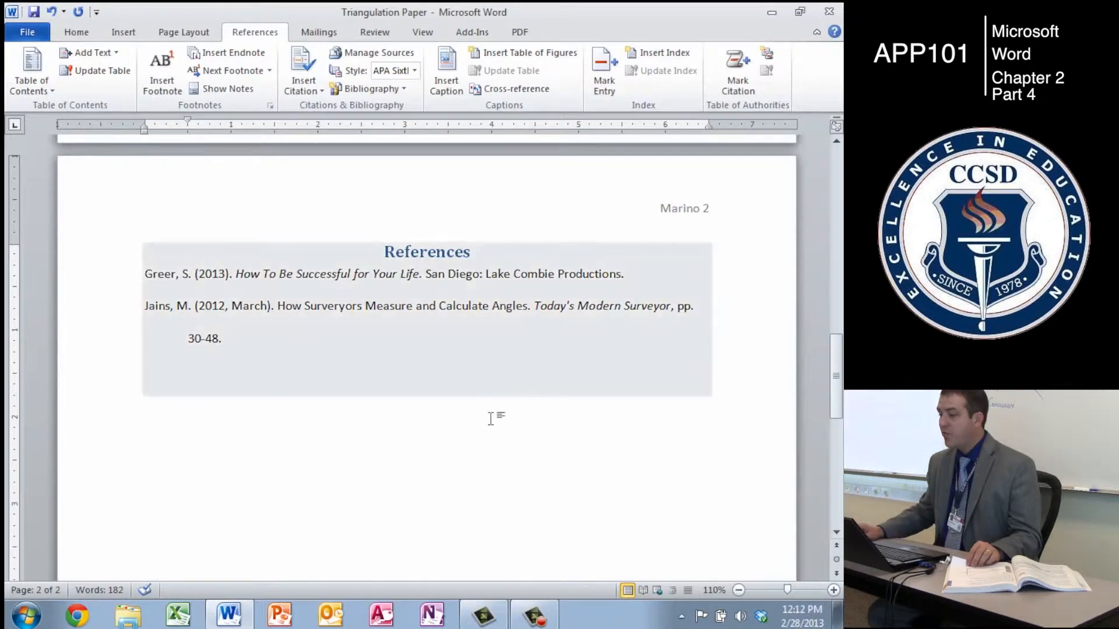
scroll(490, 415, "up", 1)
scroll(490, 418, "up", 1)
scroll(490, 418, "down", 2)
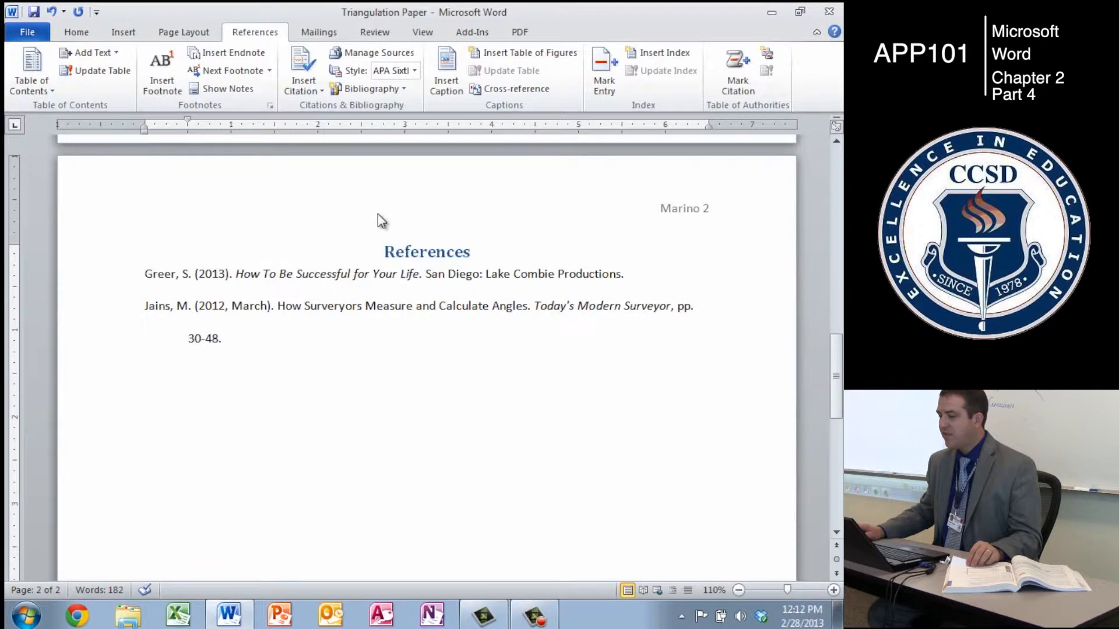
left_click(402, 87)
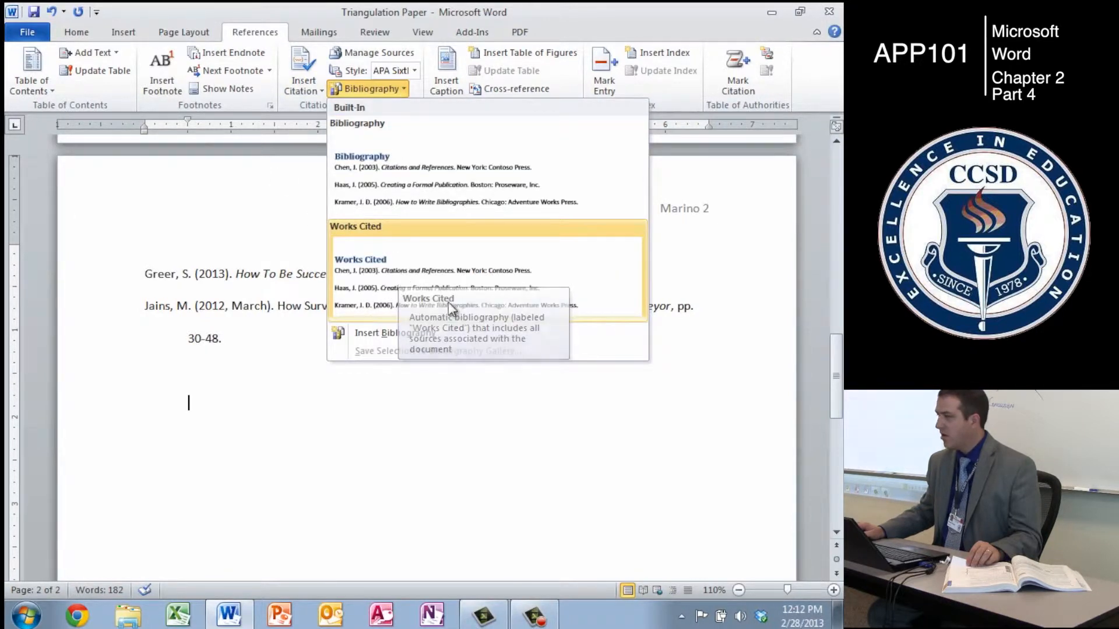
left_click(485, 427)
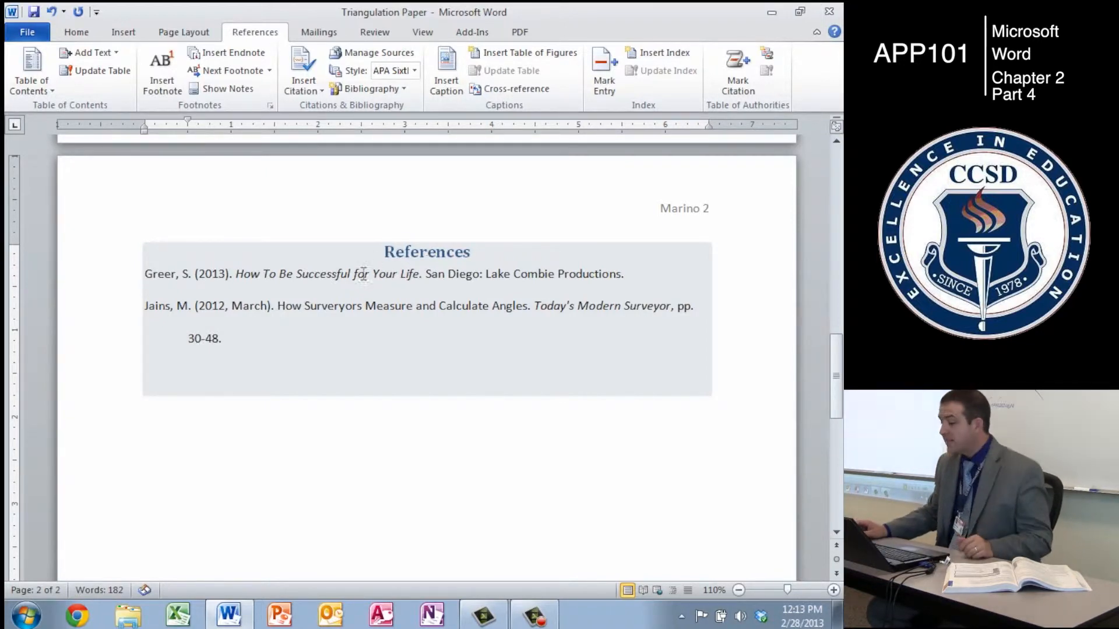
Move the Surveyors paragraph, including its footnote reference, ahead of the paragraph about the Nintendo Wii console.
scroll(350, 285, "up", 15)
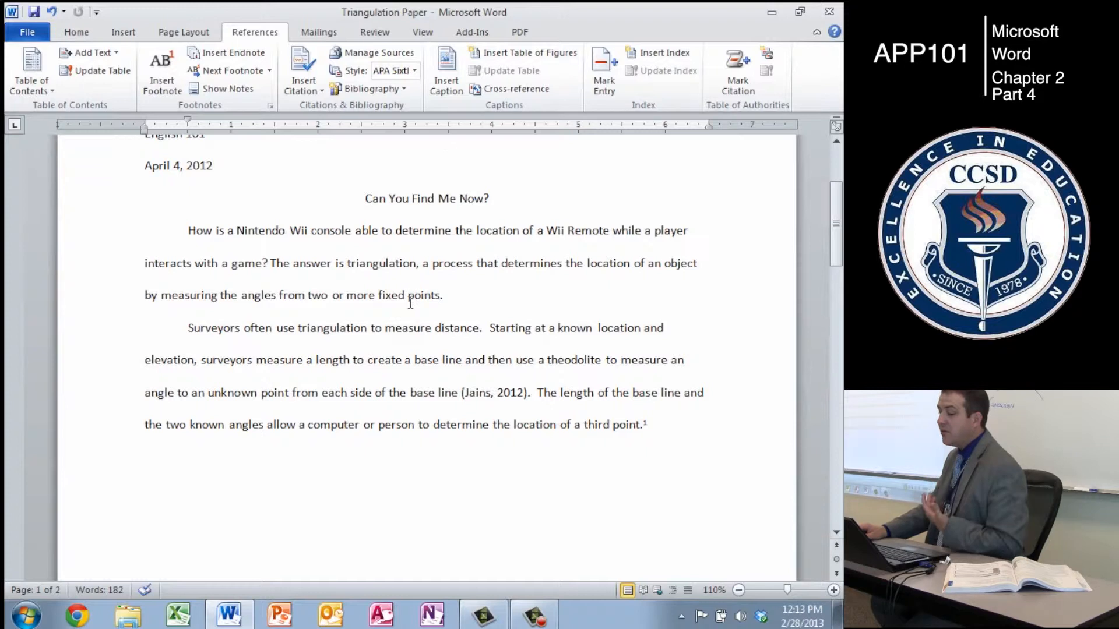
left_click_drag(188, 330, 663, 425)
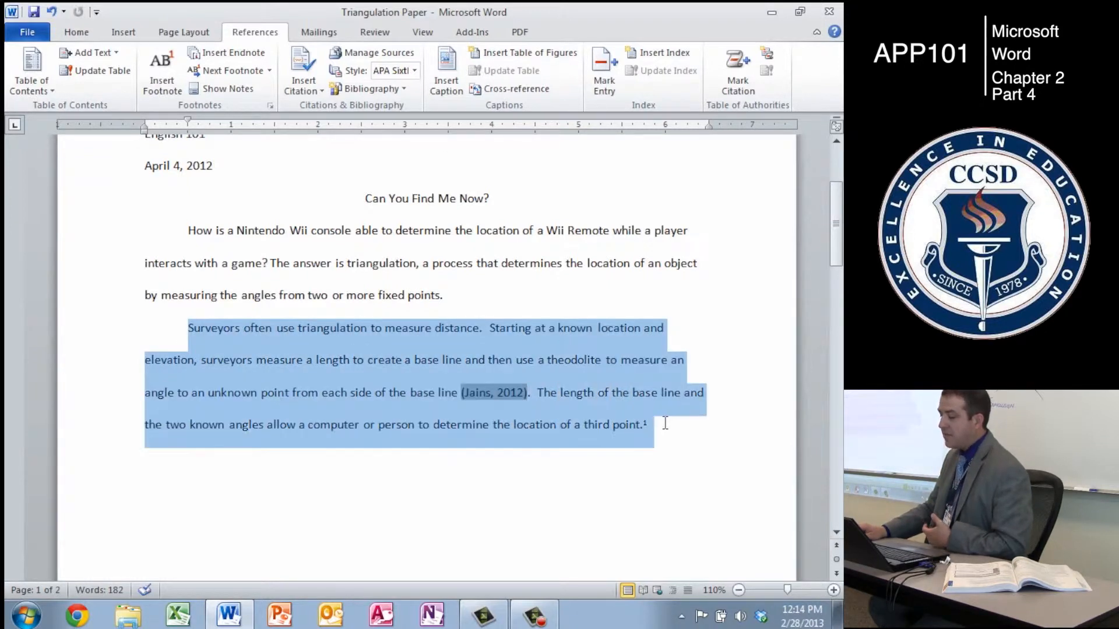
key("ctrl+x")
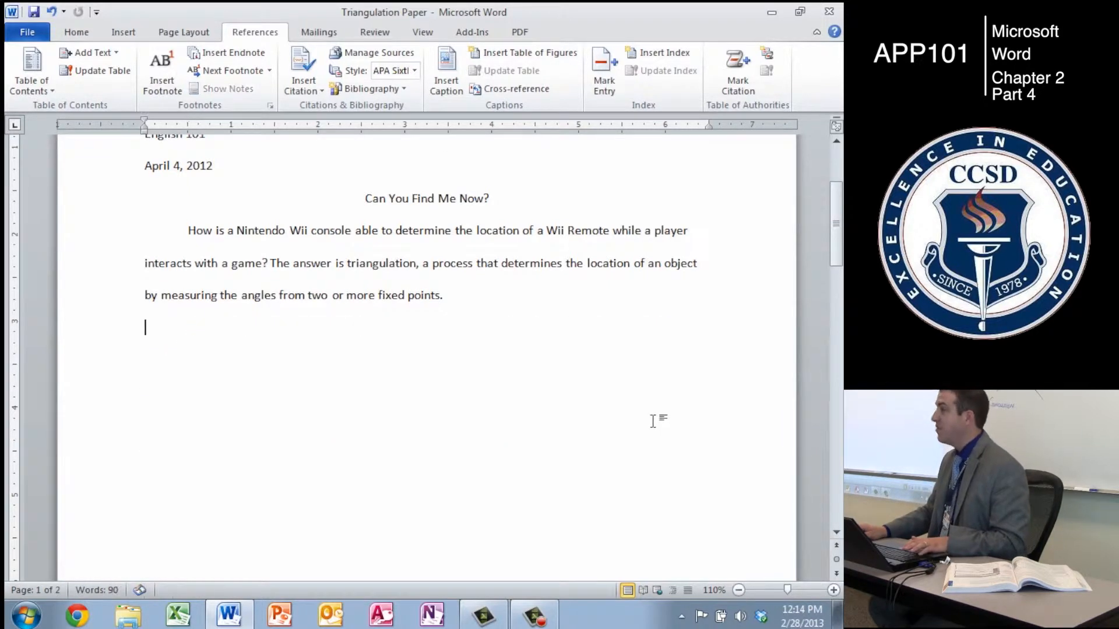
left_click(189, 230)
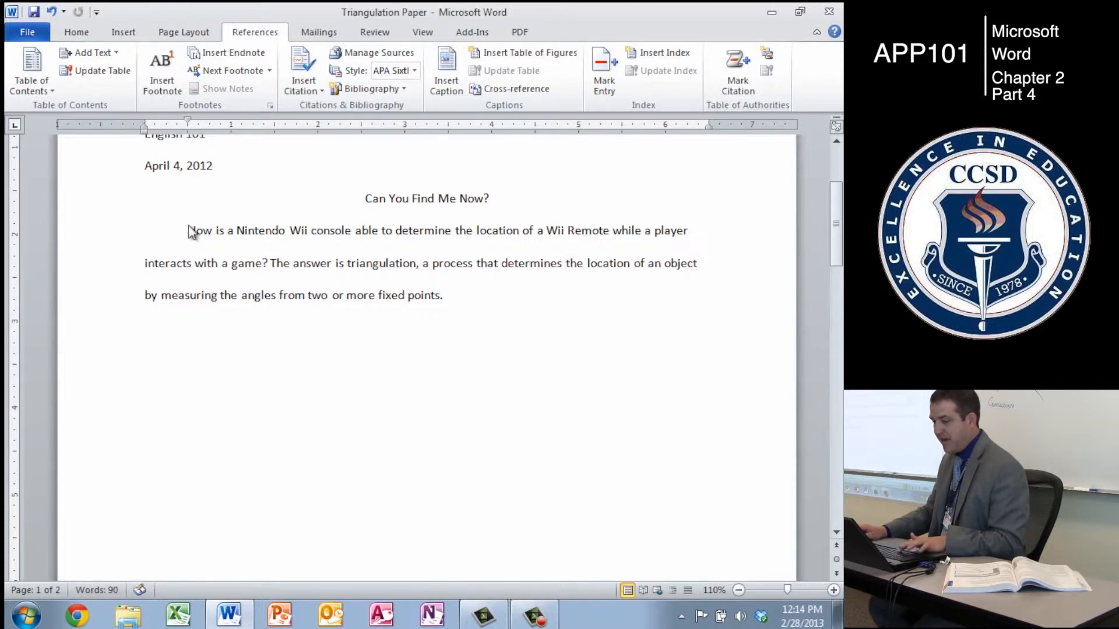
key("ctrl+v")
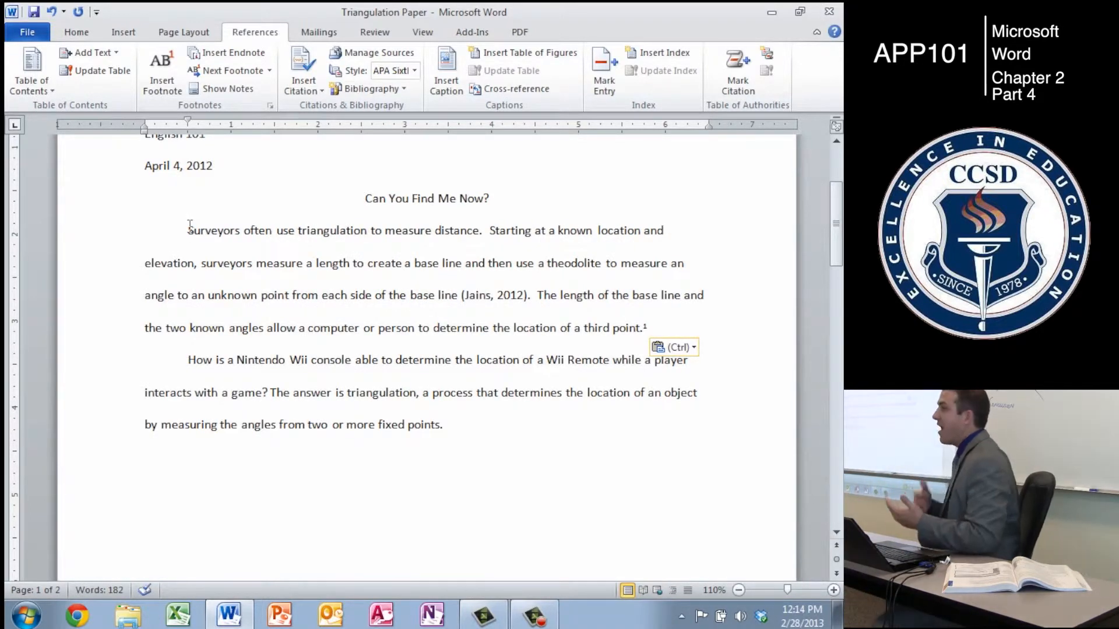
Undo the paste of the Surveyors paragraph and paste it again ahead of the Nintendo Wii paragraph.
key("ctrl+z")
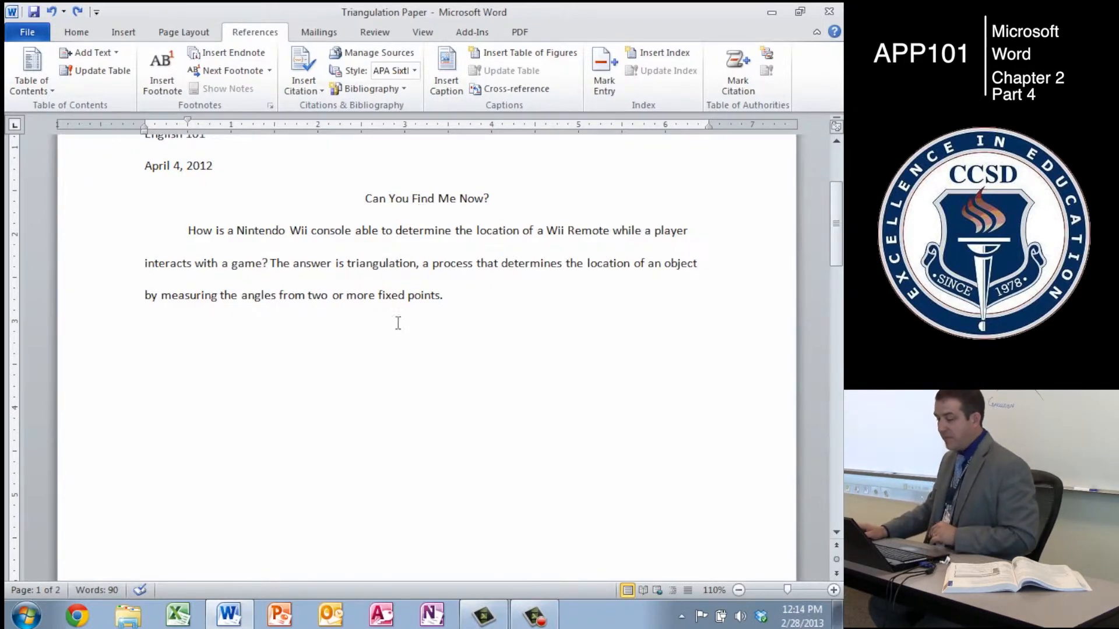
key("ctrl+v")
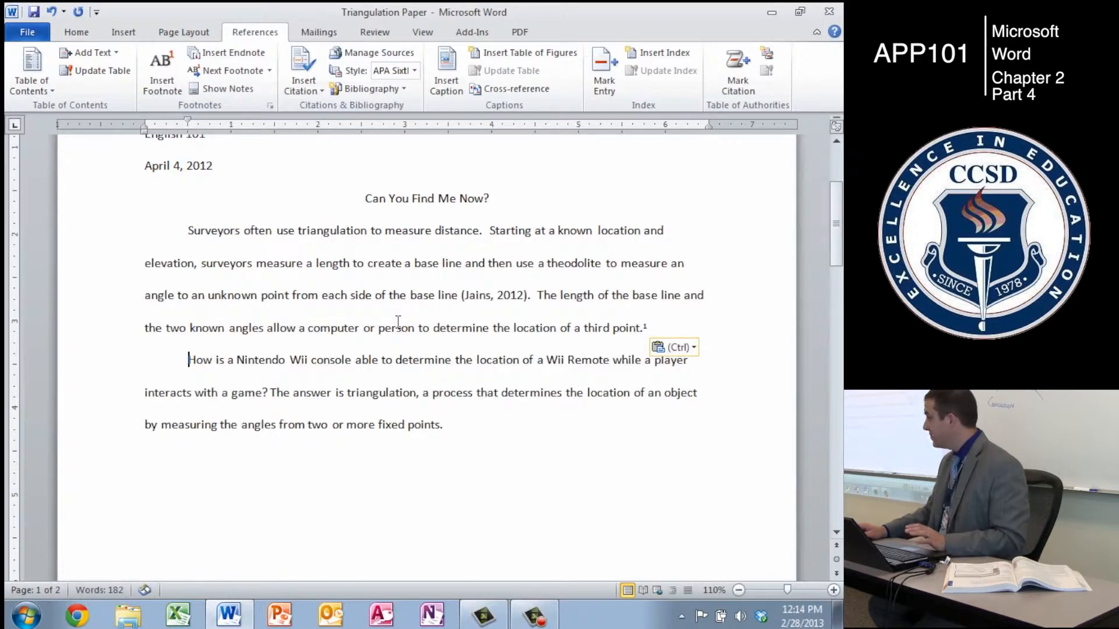
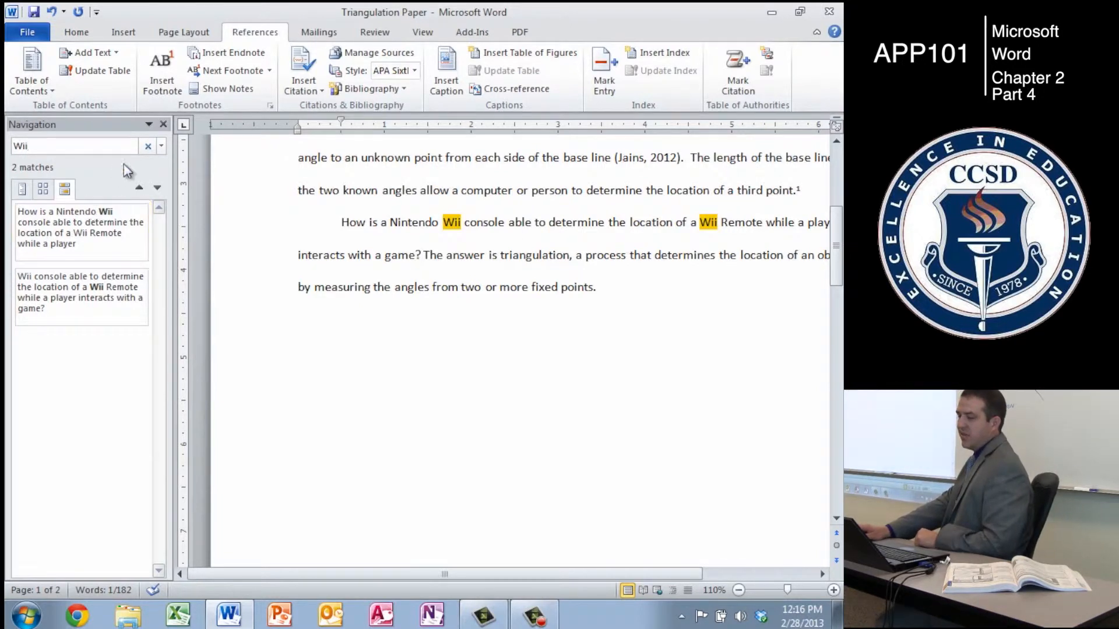
Replace every occurrence of "Wii" with "Wuu" throughout the document.
left_click(161, 147)
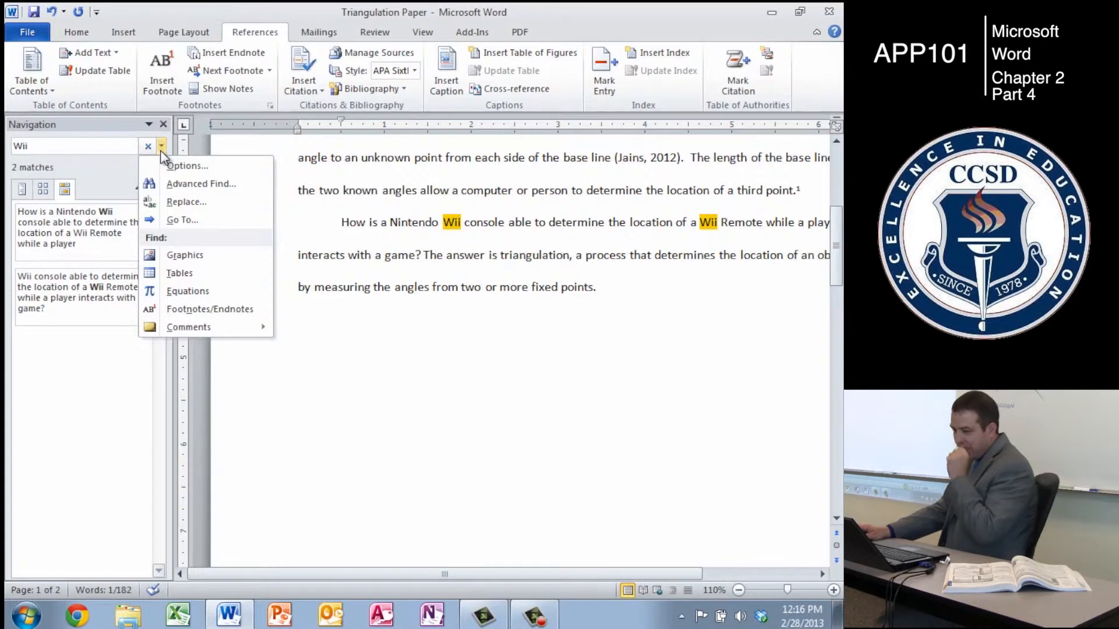
left_click(190, 201)
left_click_drag(262, 42, 342, 215)
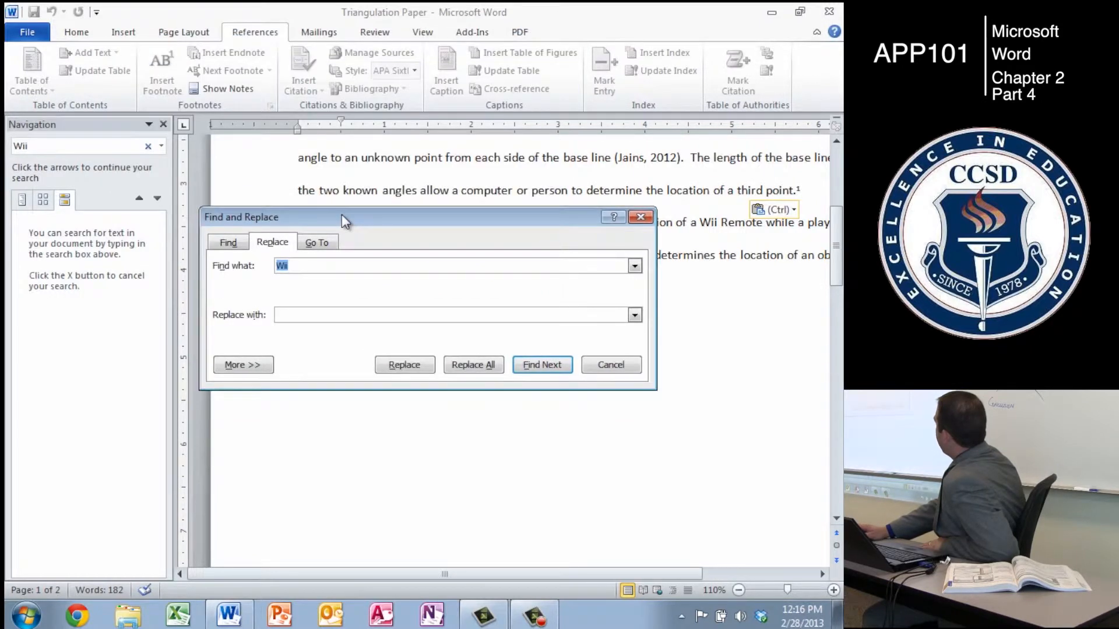
left_click(348, 315)
type("Wii")
key("BackSpace")
key("BackSpace")
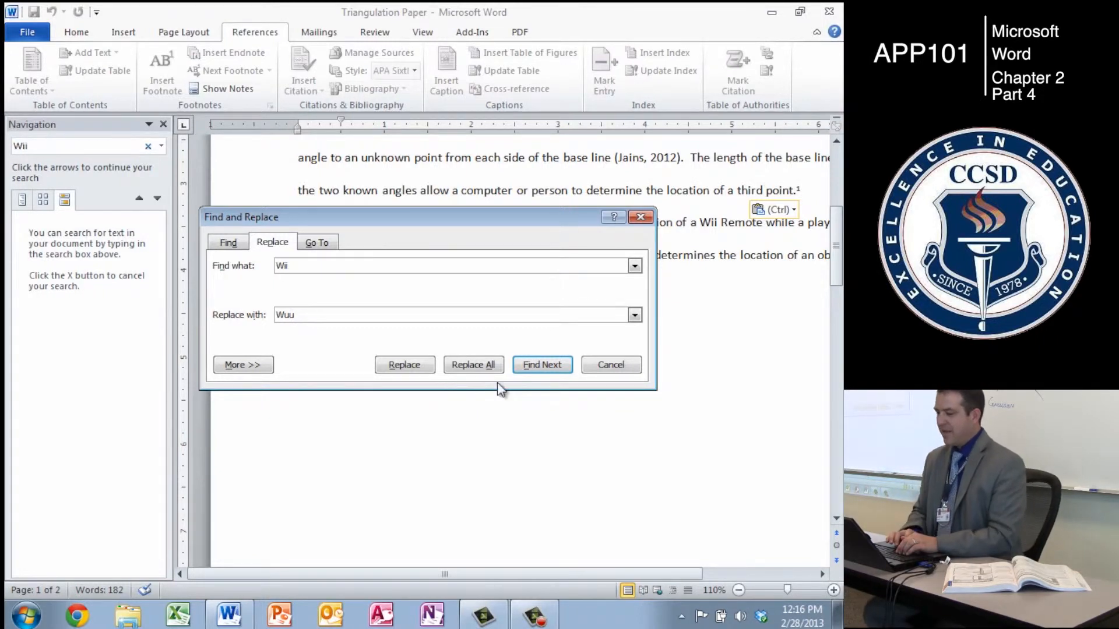
left_click(471, 365)
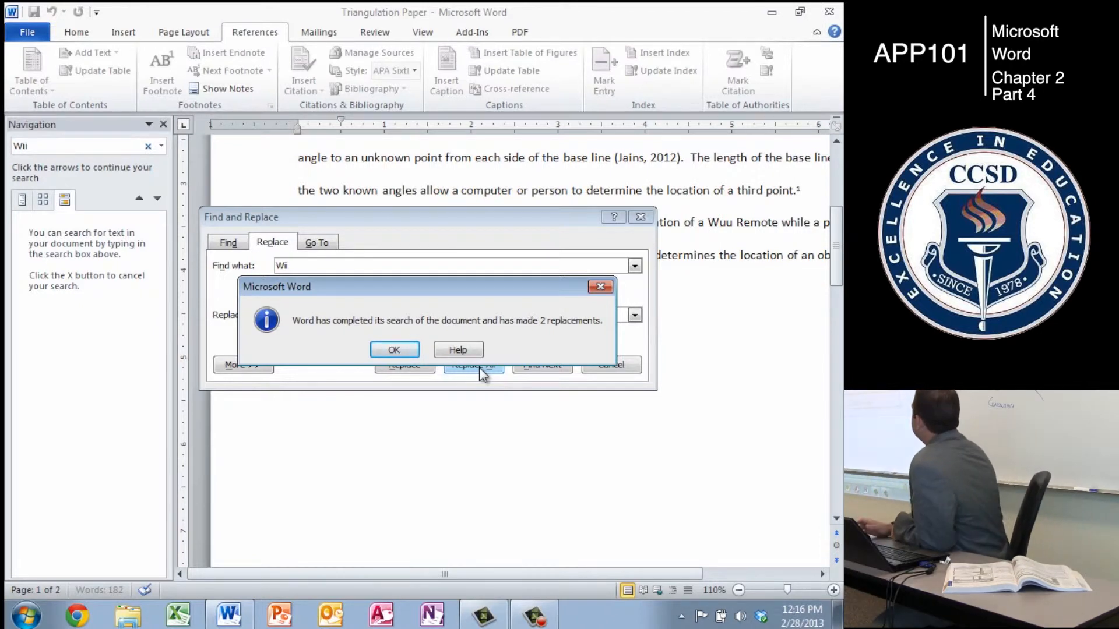
left_click(401, 351)
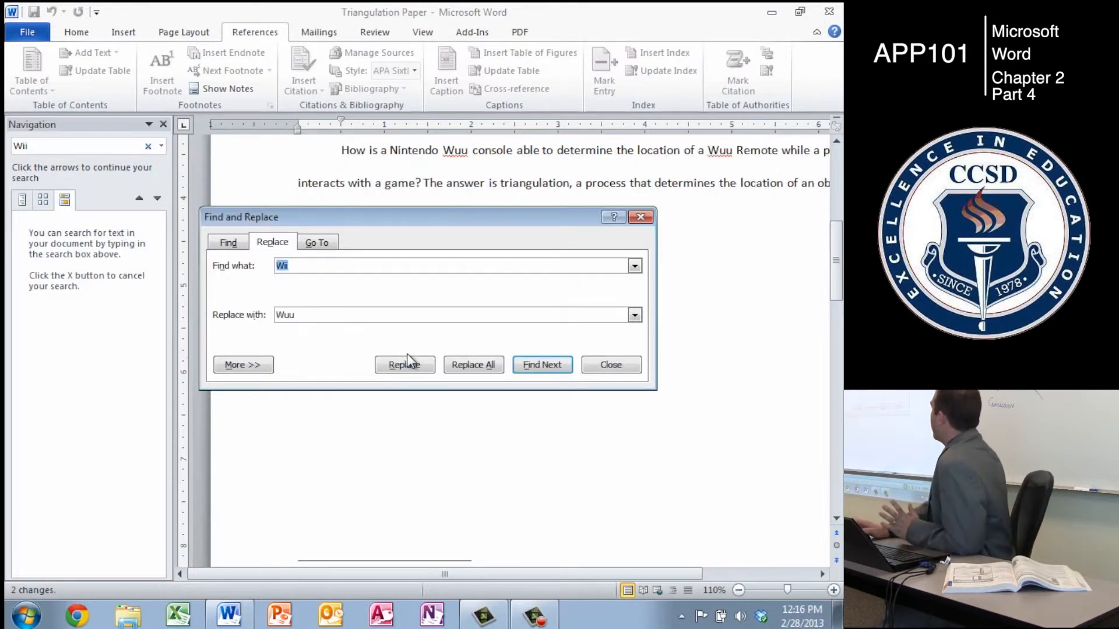
Show the additional search options for find and replace, close the dialog and reopen it.
left_click(233, 364)
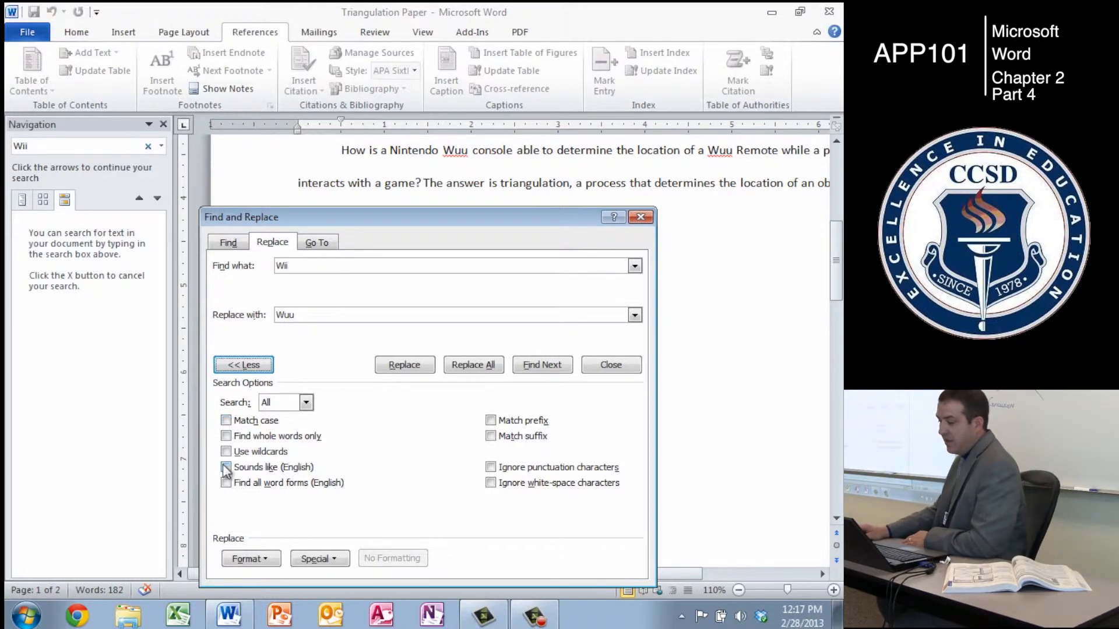
left_click(641, 217)
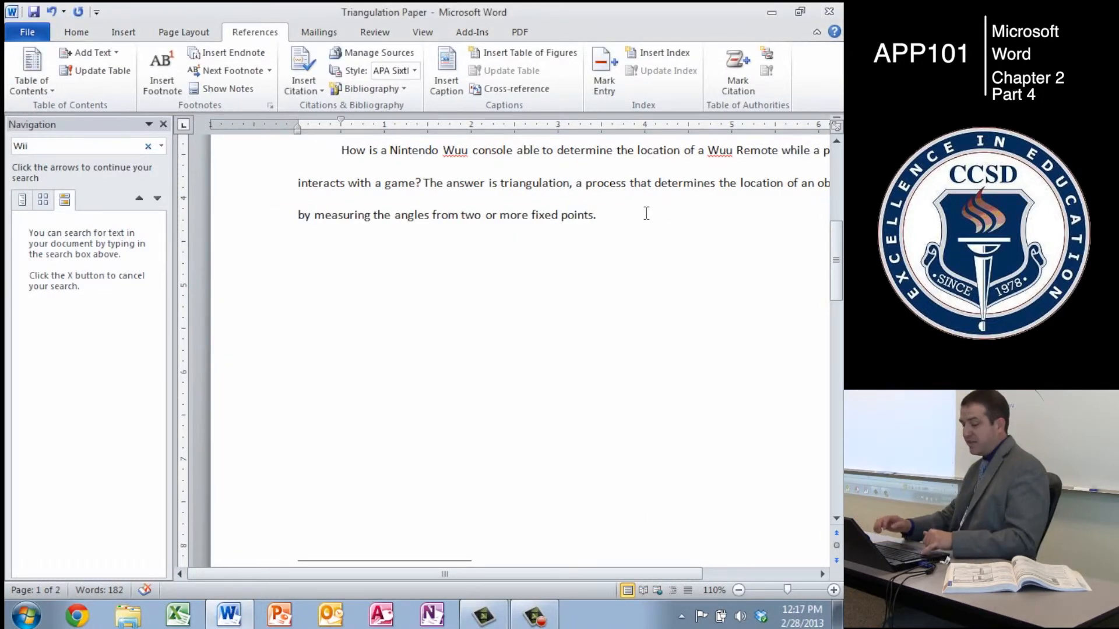
key("ctrl+h")
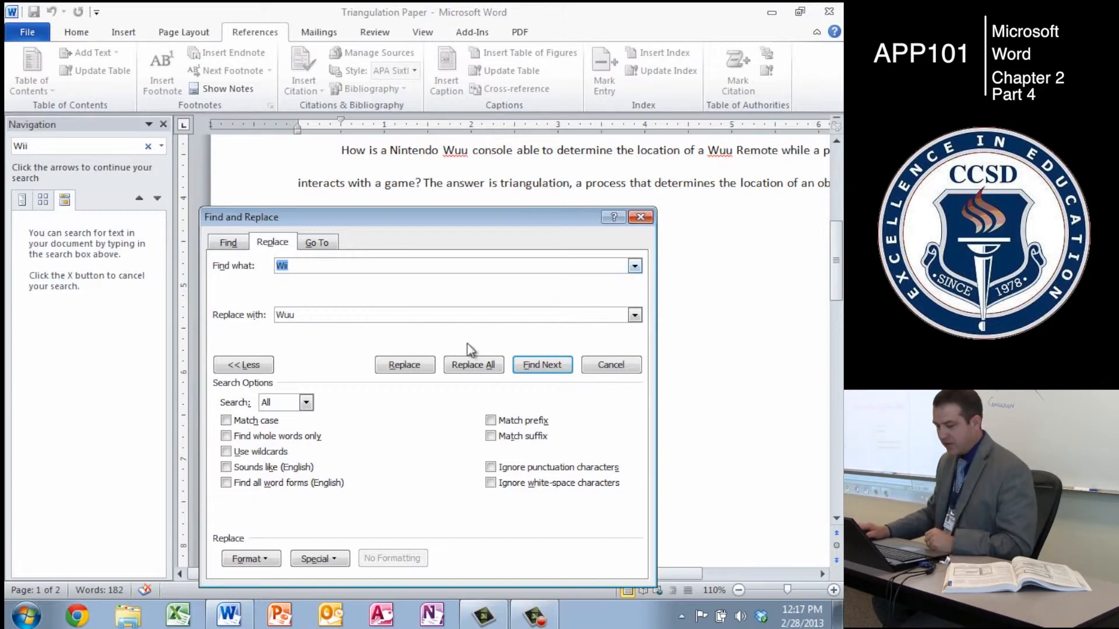
Go to page 1 of the document with Go To and close the dialog.
left_click(28, 590)
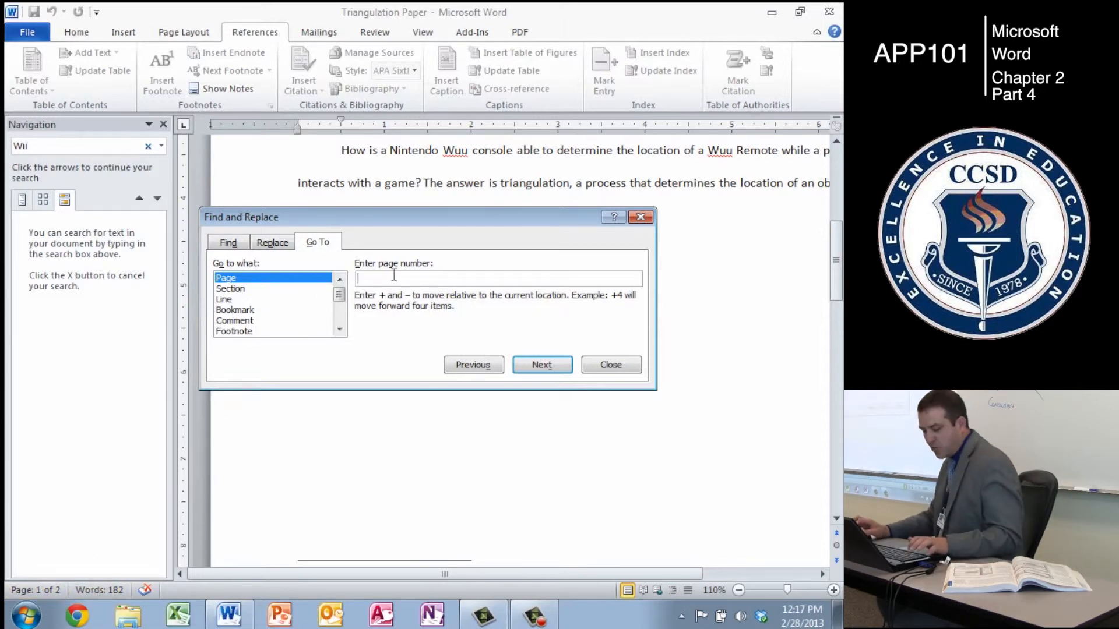
type("1")
key("Return")
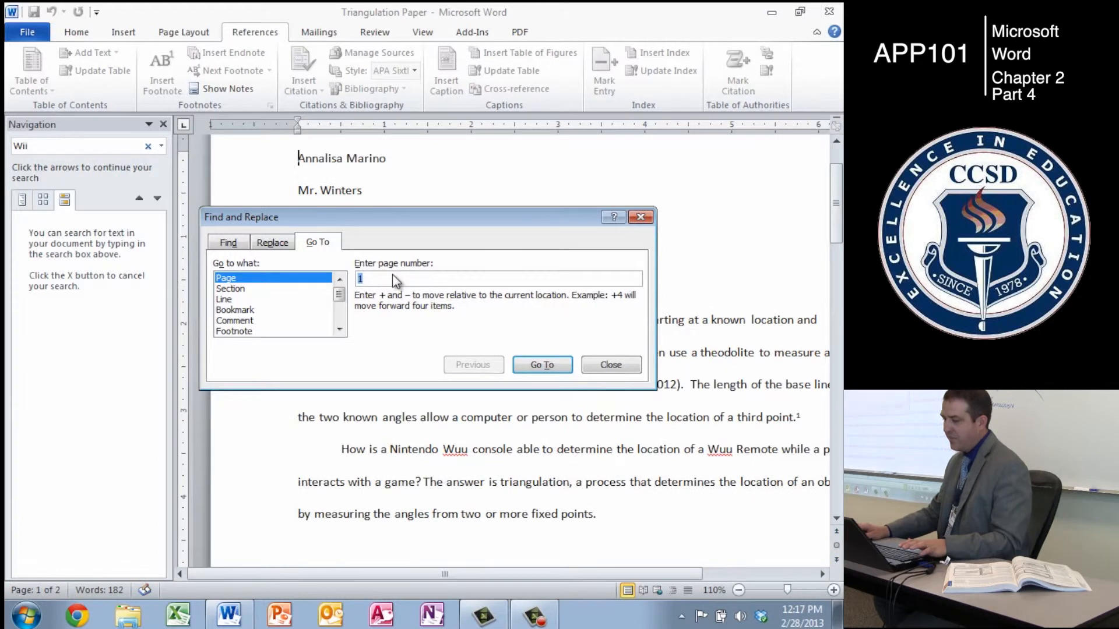
left_click(641, 217)
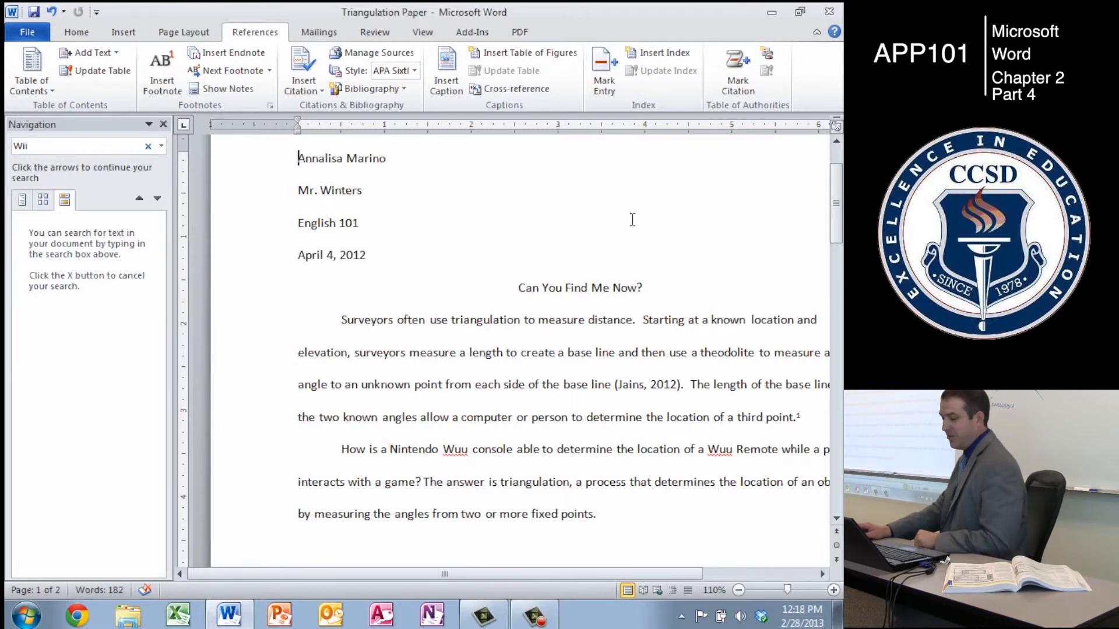
Look up synonyms for the word "unknown" in the Surveyors paragraph.
right_click(392, 388)
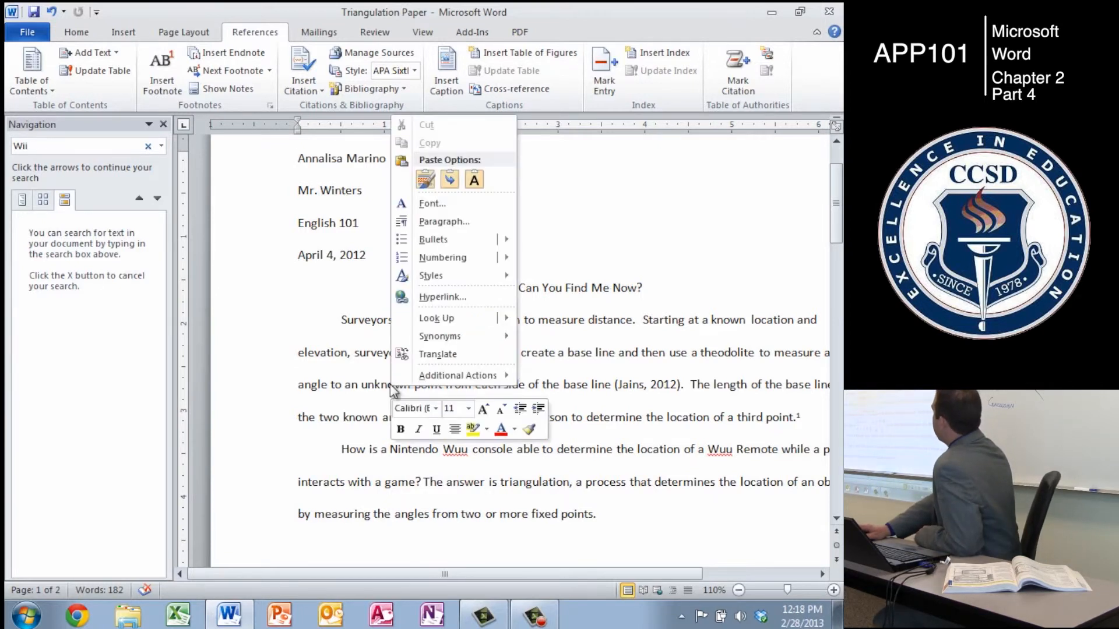
mouse_move(460, 337)
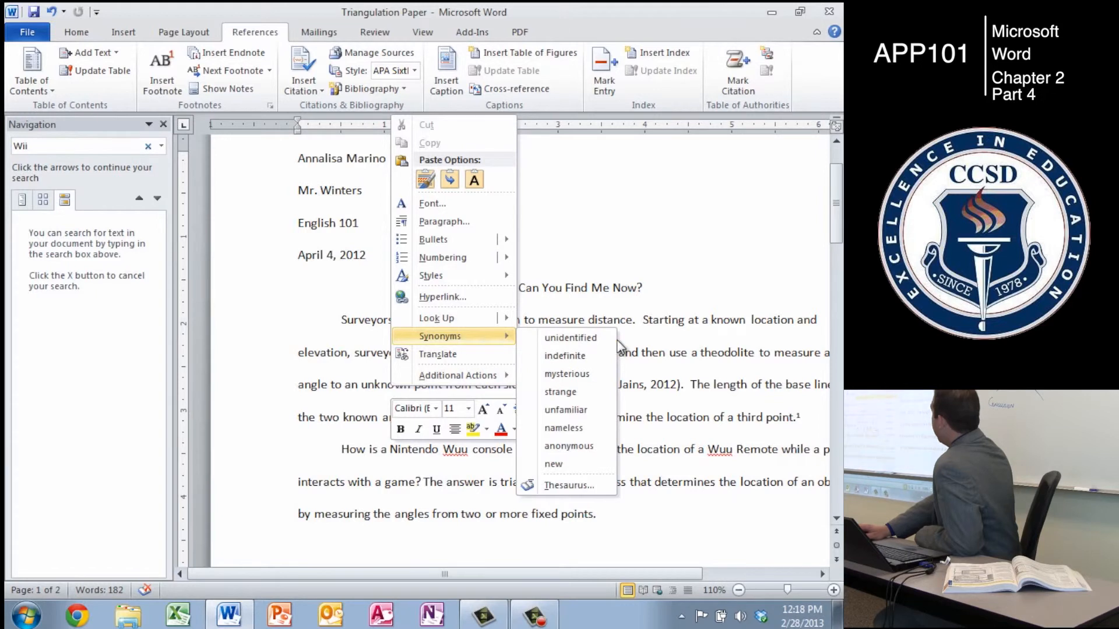